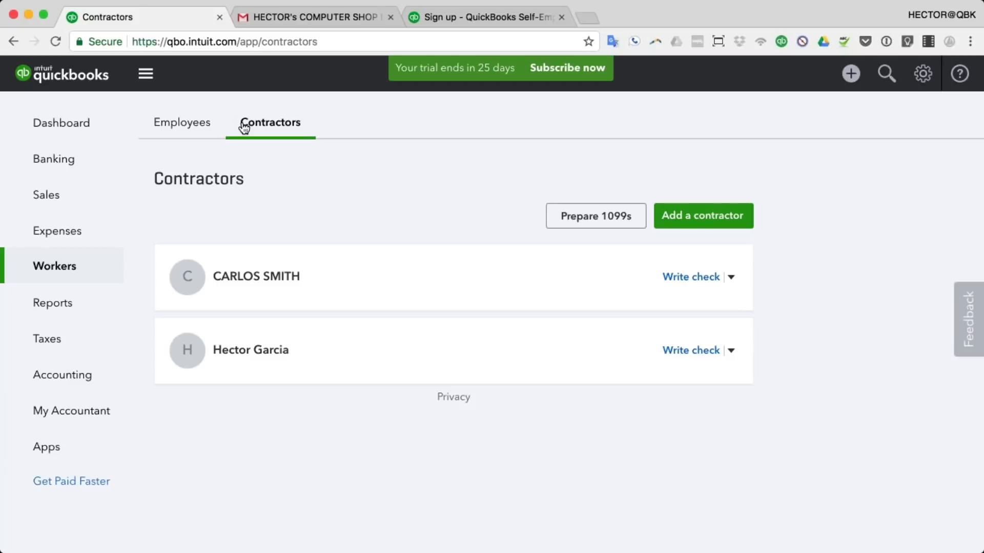
# Step: Go to the Vendors tab under Expenses and start a new vendor record
pyautogui.click(73, 232)
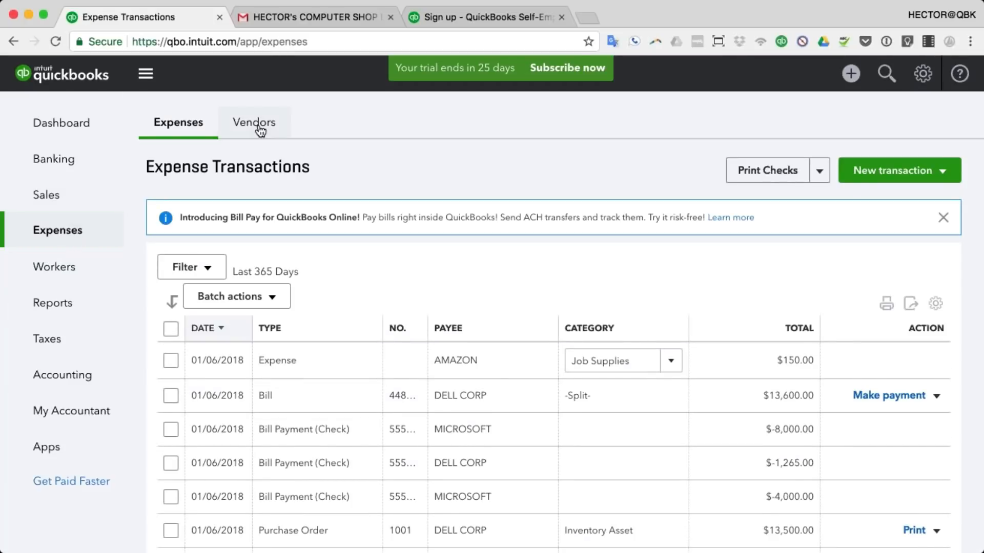
pyautogui.click(254, 122)
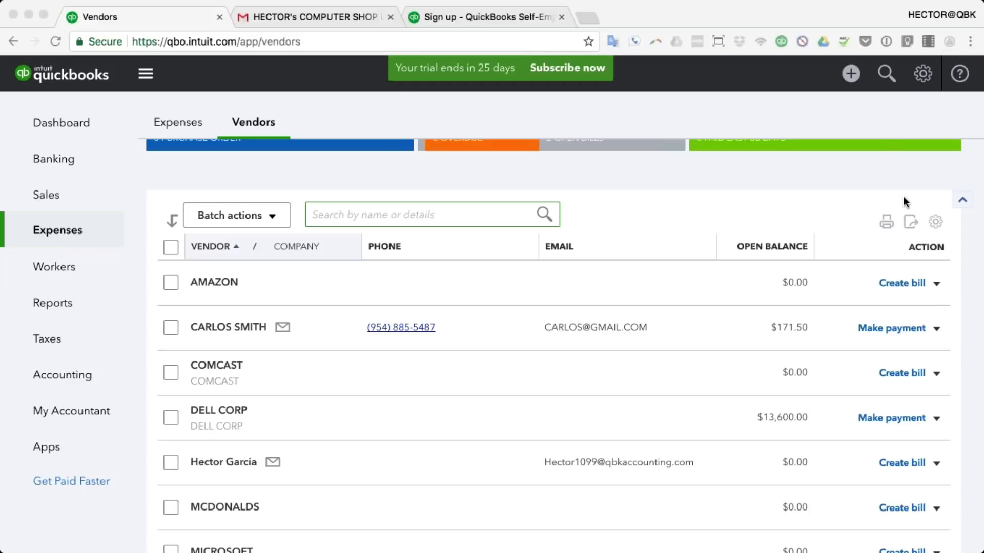
pyautogui.scroll(3, 903, 196)
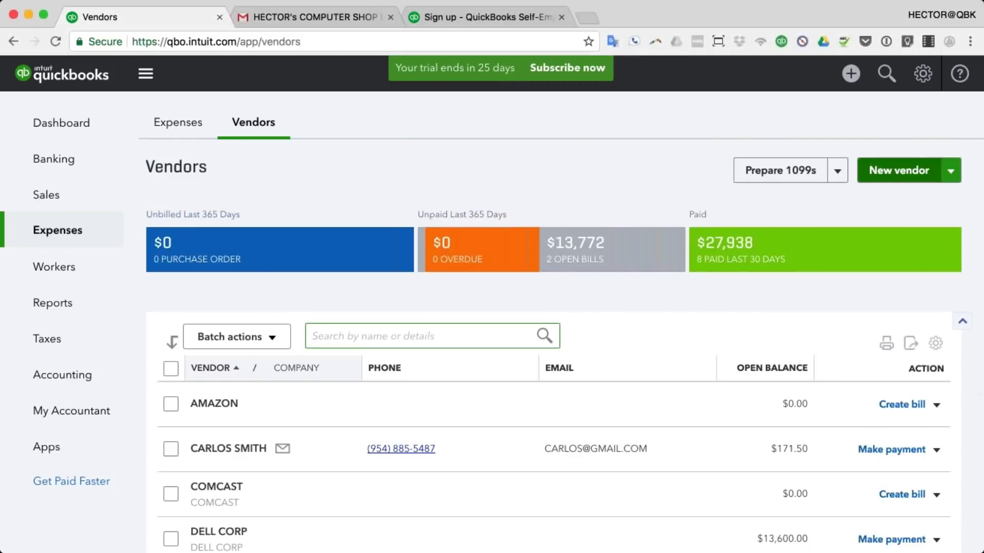
pyautogui.click(898, 171)
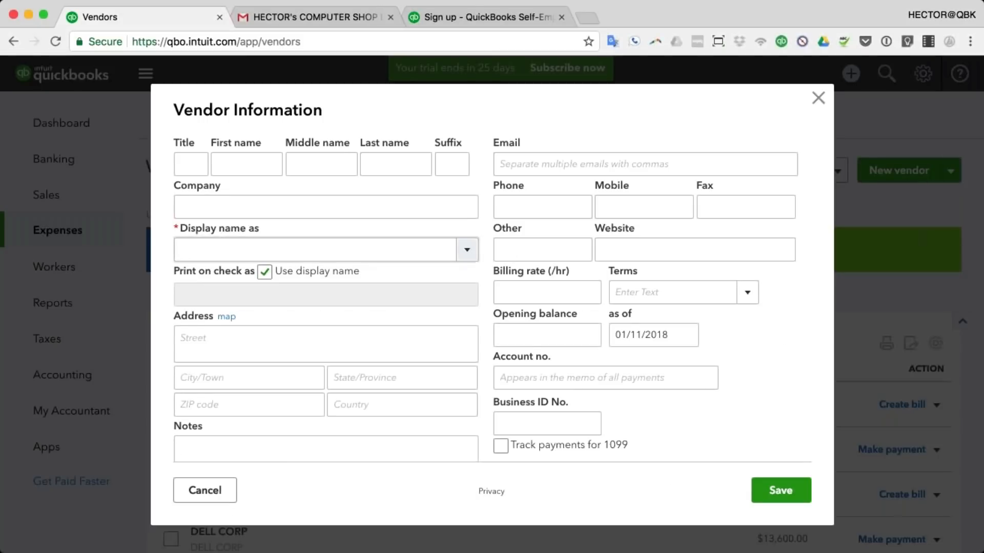
# Step: Enter the vendor's first and last name and turn on Track payments for 1099
pyautogui.click(241, 159)
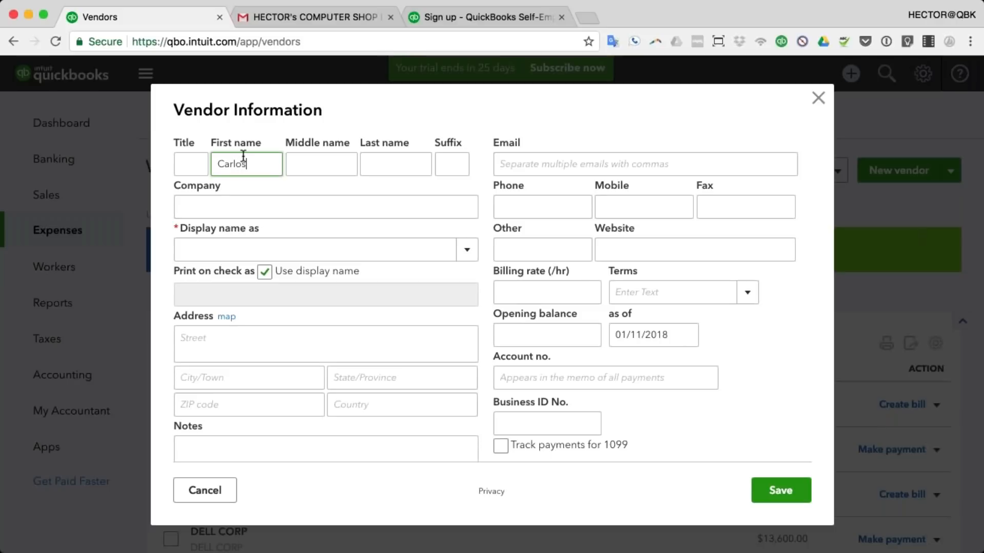
pyautogui.press('Tab')
pyautogui.press('Tab')
pyautogui.press('Tab')
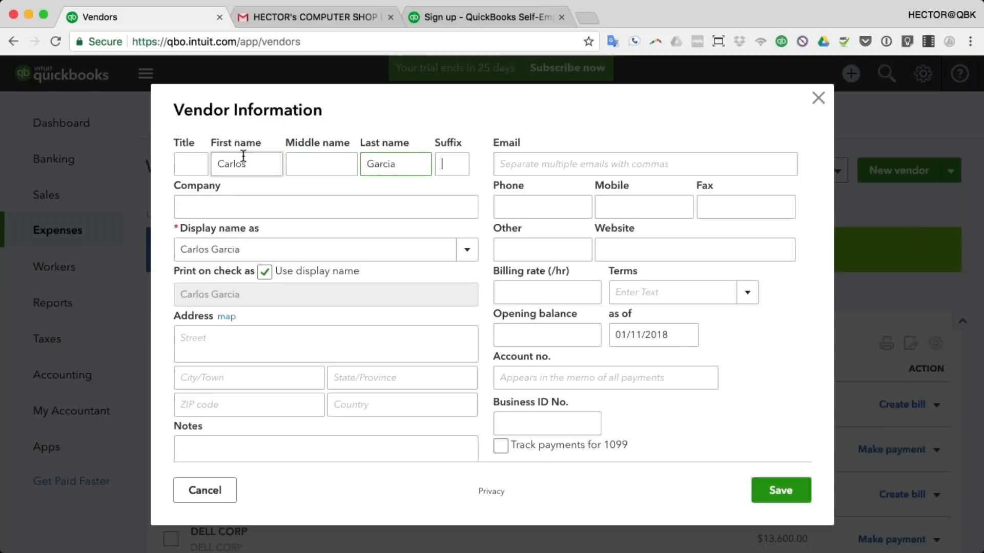
pyautogui.scroll(-3, 503, 399)
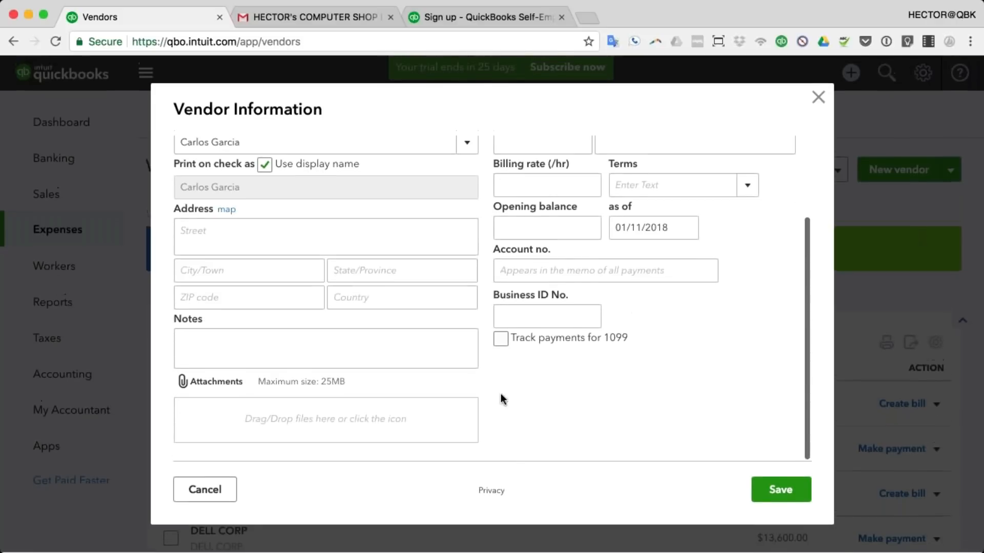
pyautogui.click(510, 339)
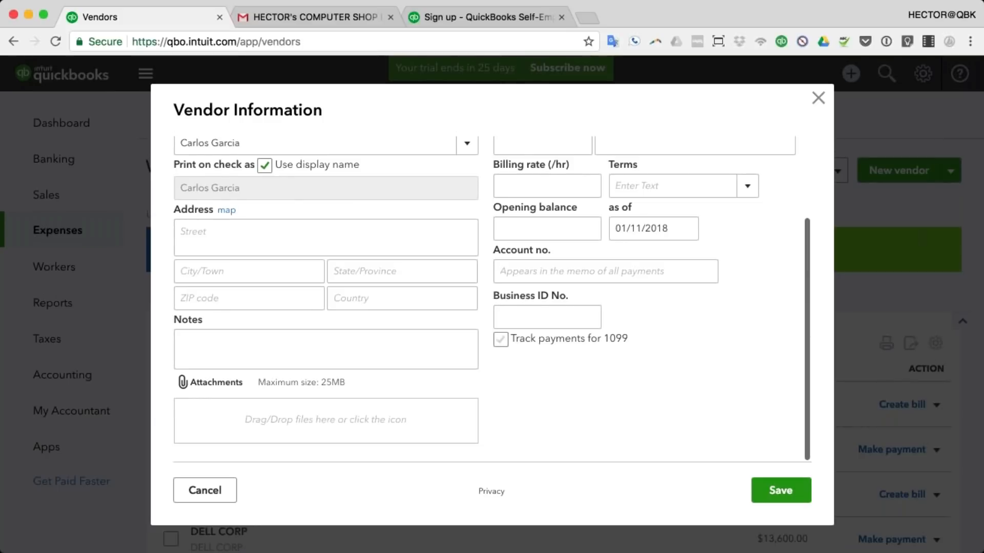
pyautogui.click(500, 340)
pyautogui.scroll(2, 496, 348)
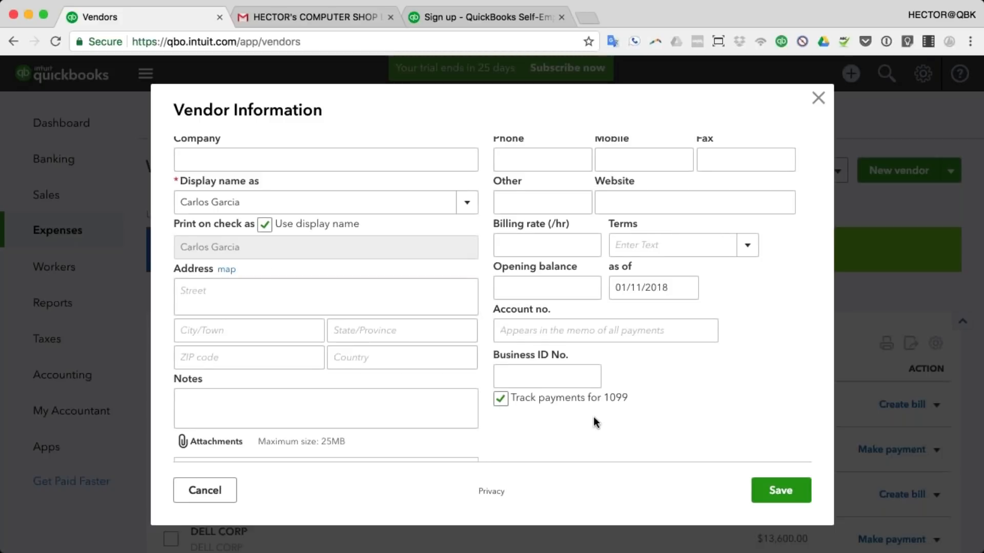
# Step: Enter an unformatted nine-digit business ID and try saving; it gets rejected
pyautogui.click(547, 376)
pyautogui.write('1234')
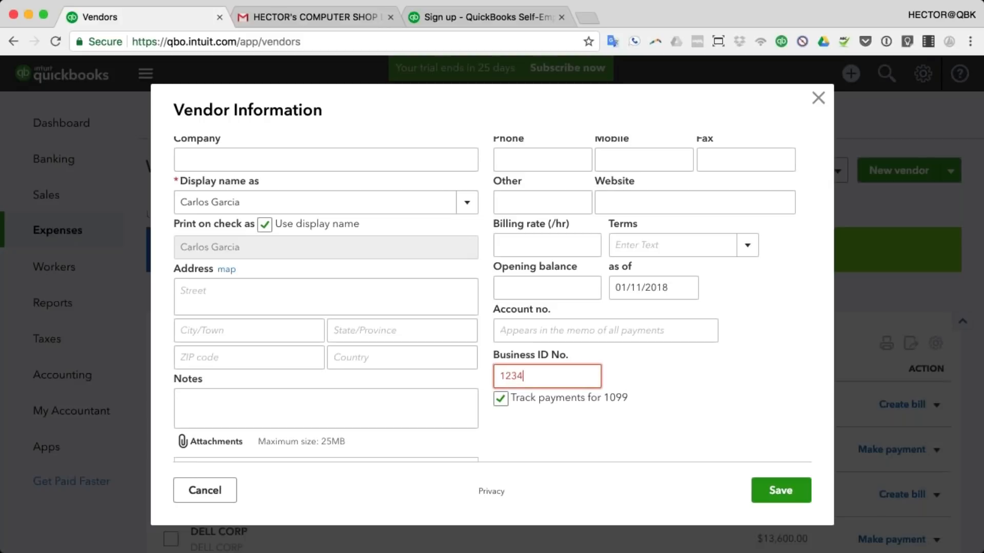
pyautogui.write('56789')
pyautogui.scroll(2, 548, 367)
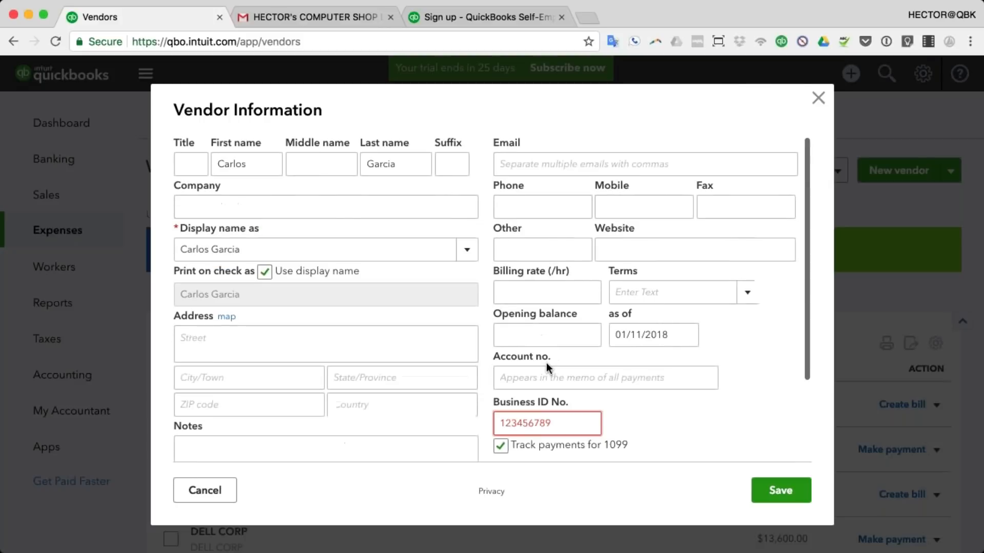
pyautogui.click(788, 496)
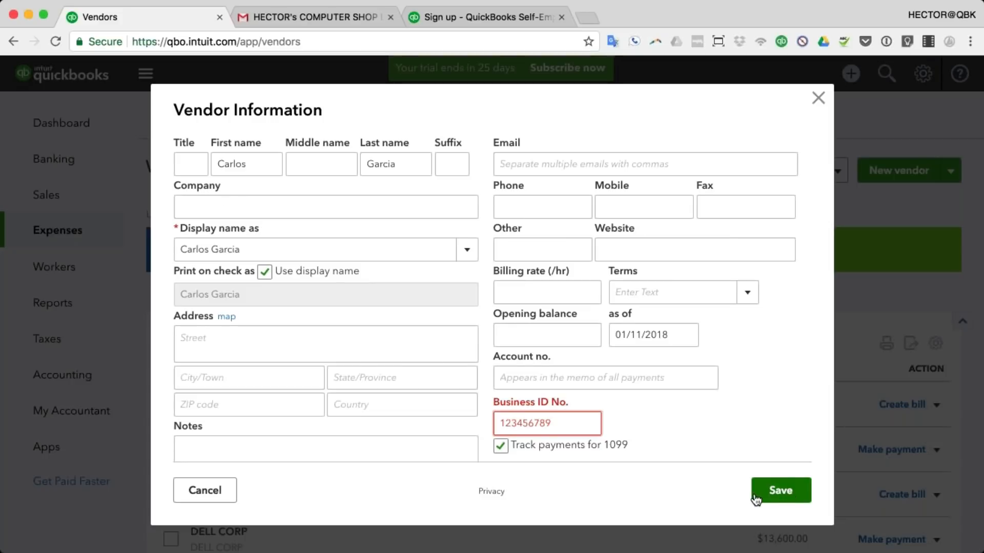
pyautogui.write('0')
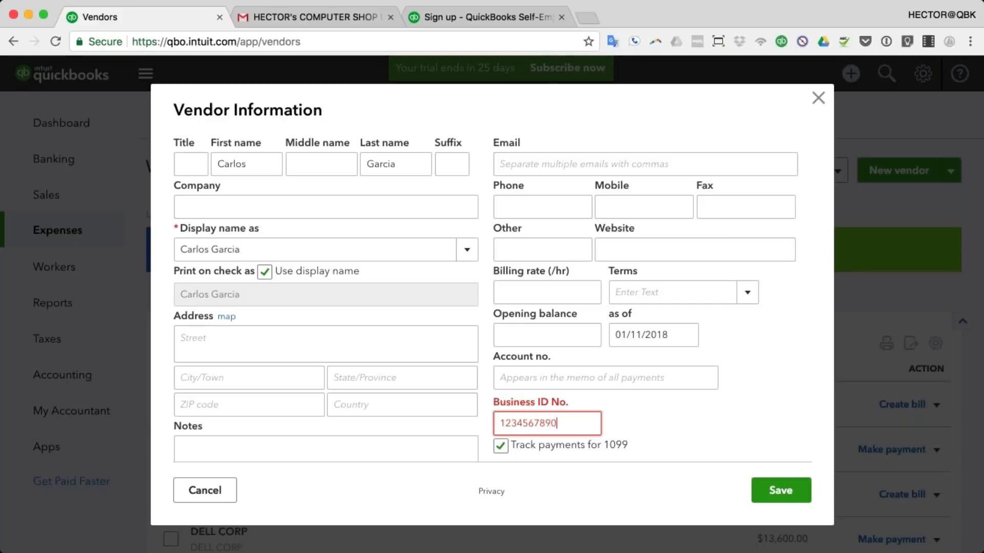
pyautogui.click(767, 490)
# Step: Re-enter the business ID in 99-9999999 format, re-enable 1099 tracking, and save the vendor
pyautogui.scroll(1, 587, 353)
pyautogui.scroll(-3, 588, 352)
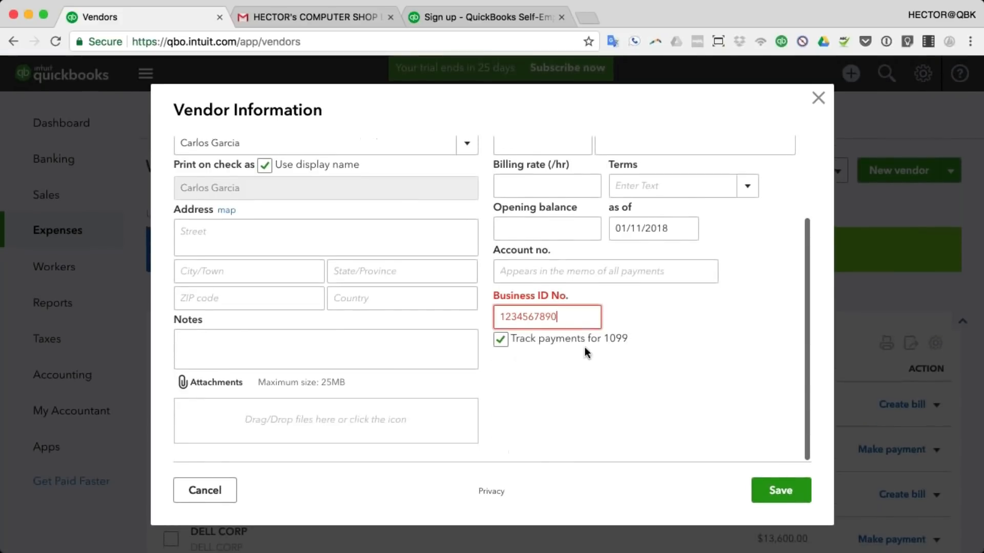
pyautogui.click(500, 339)
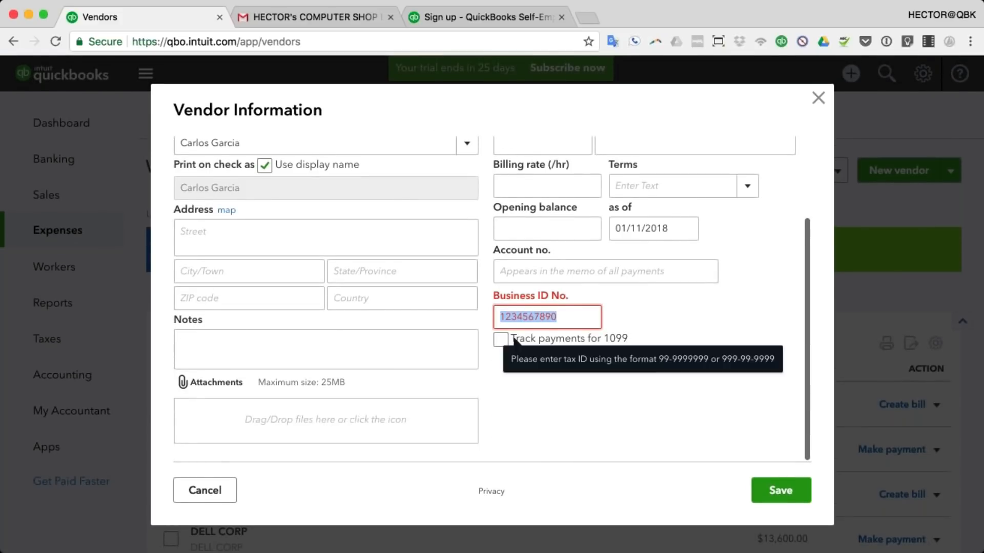
pyautogui.write('12-1')
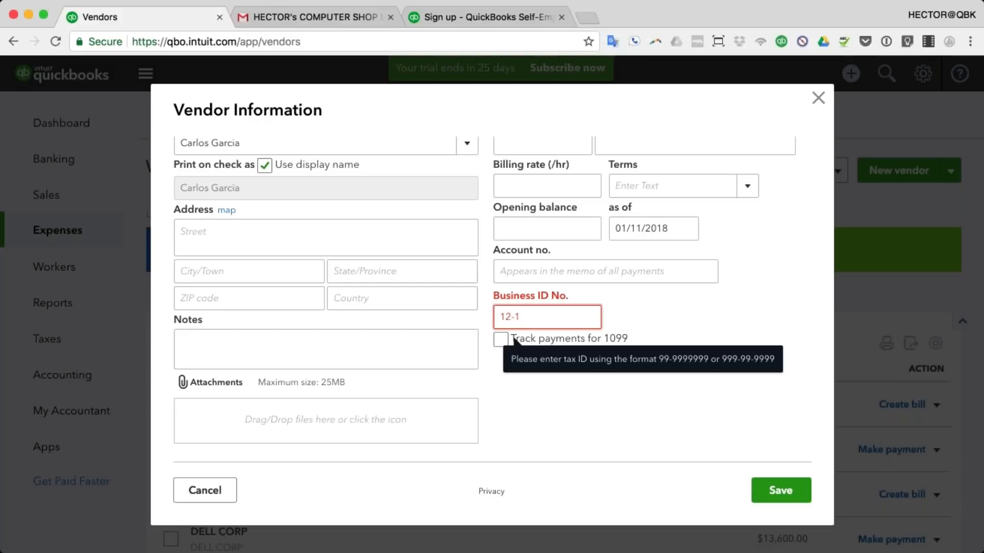
pyautogui.press('BackSpace')
pyautogui.write('3456789')
pyautogui.press('Tab')
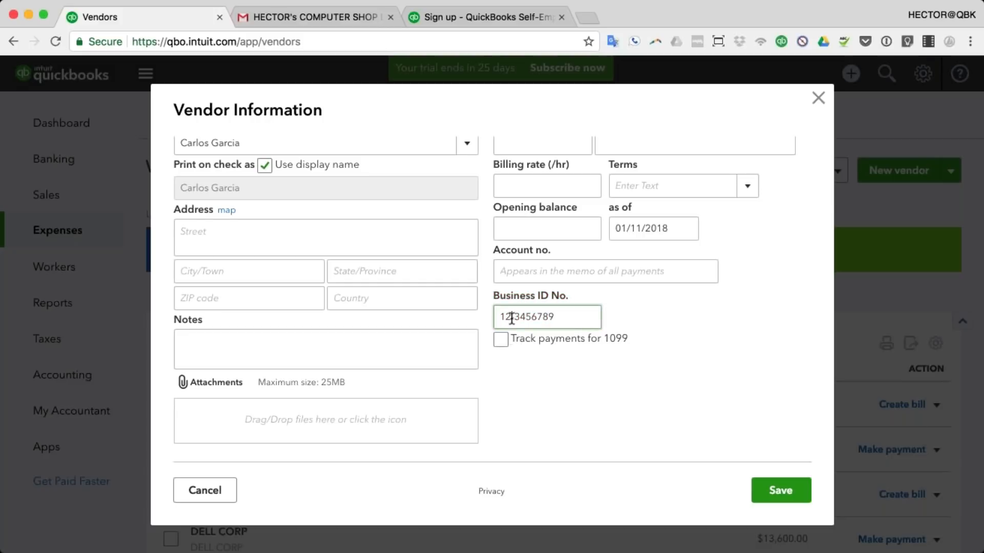
pyautogui.click(511, 340)
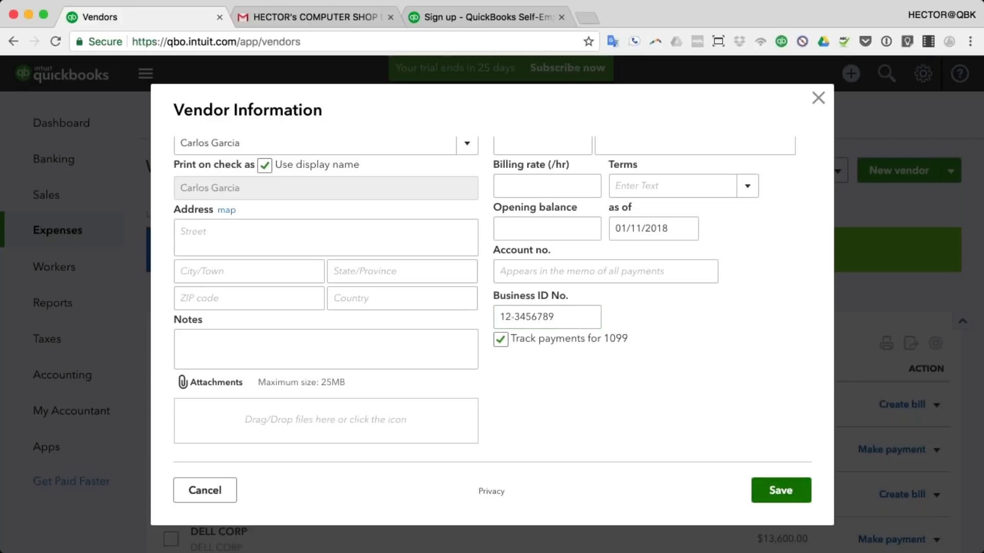
pyautogui.click(780, 490)
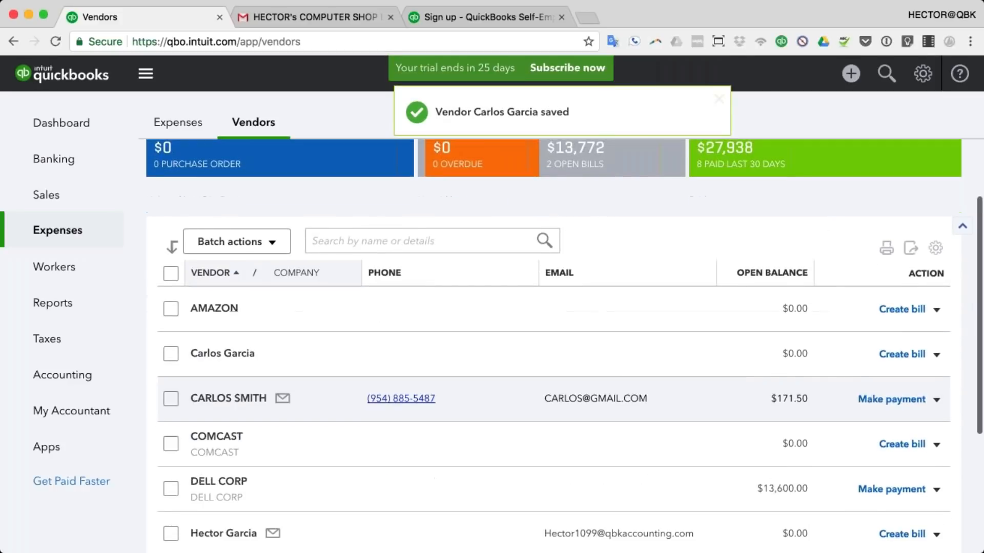
# Step: Open the Contractors list from Workers in the left navigation
pyautogui.scroll(-1, 451, 398)
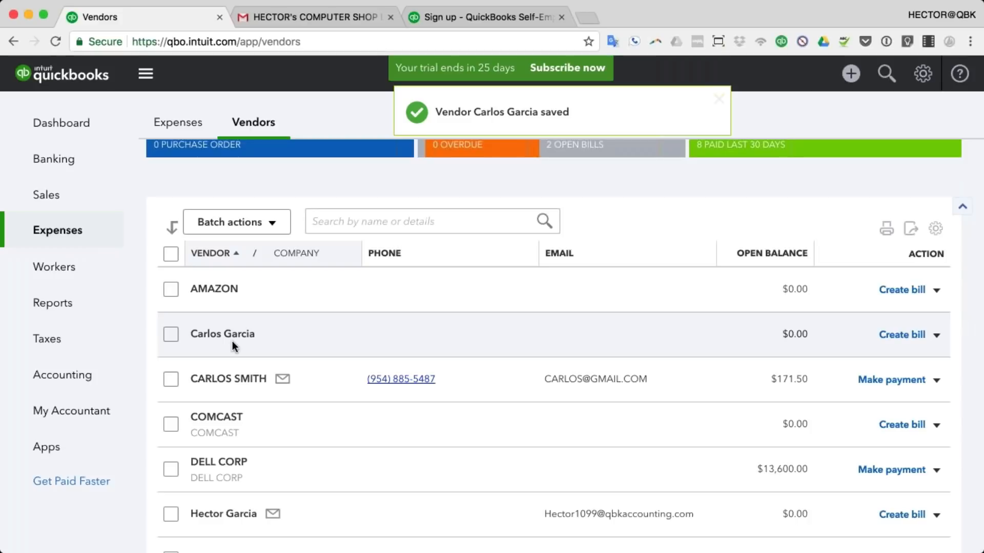
pyautogui.click(54, 267)
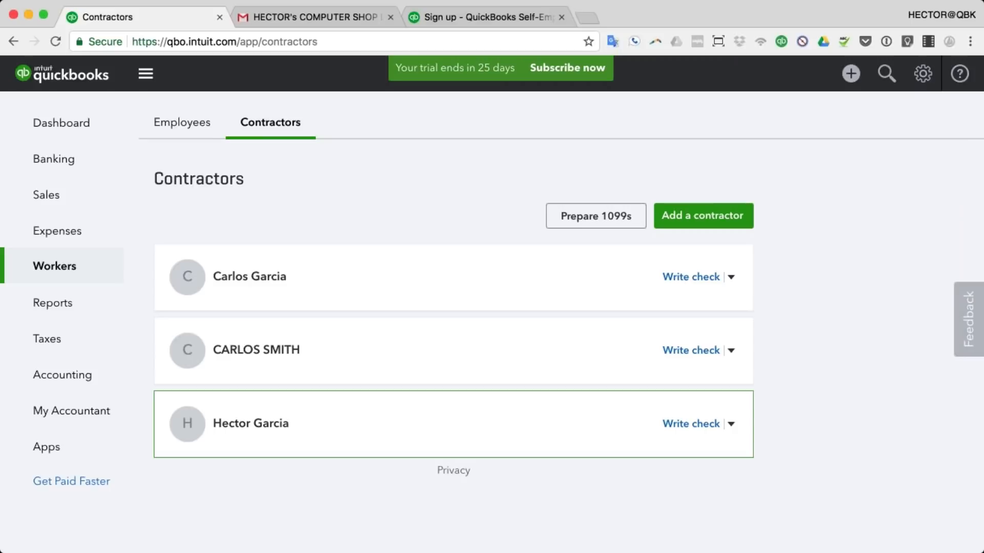
# Step: Open Prepare 1099s and read the offer details and e-file pricing, zooming in
pyautogui.click(592, 224)
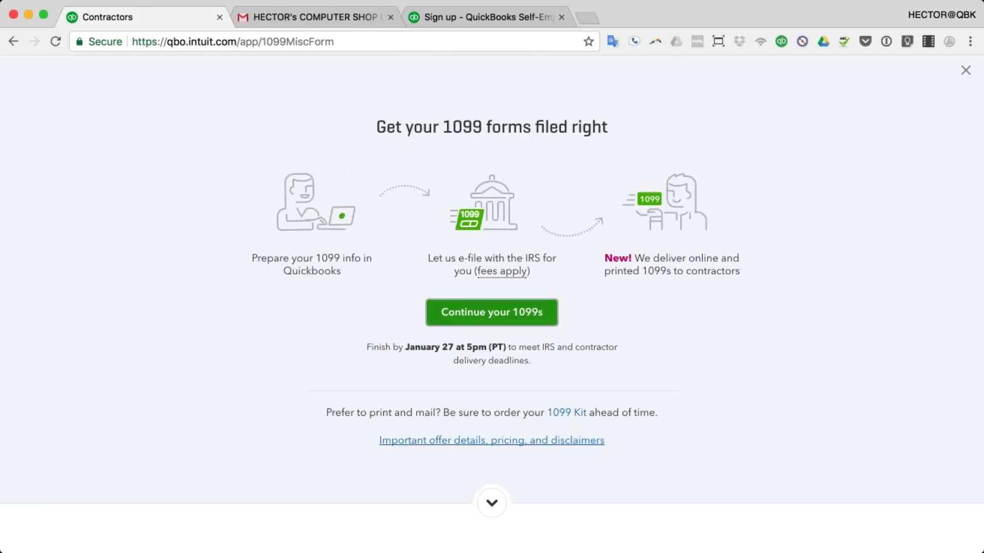
pyautogui.click(492, 441)
pyautogui.scroll(-4, 564, 476)
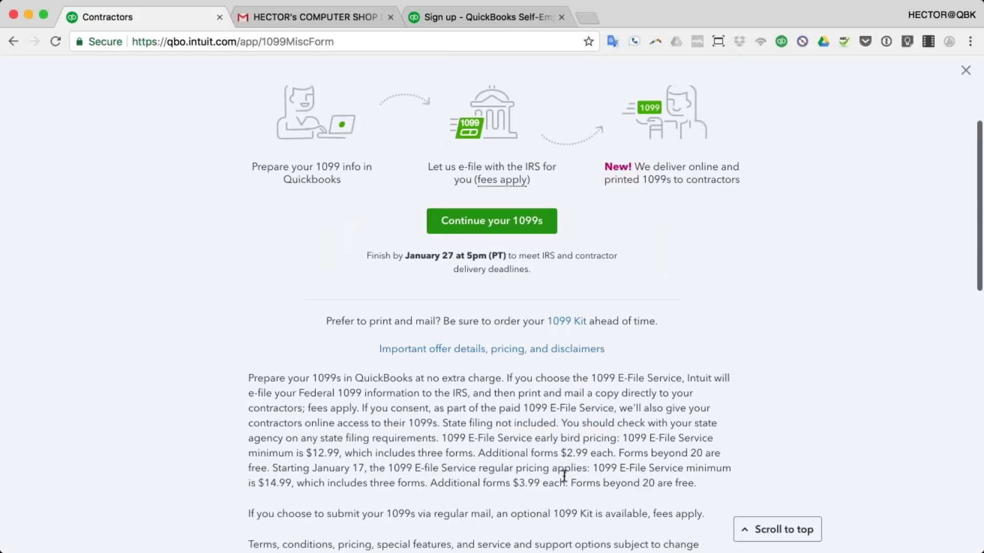
pyautogui.moveTo(593, 466); pyautogui.dragTo(697, 489)
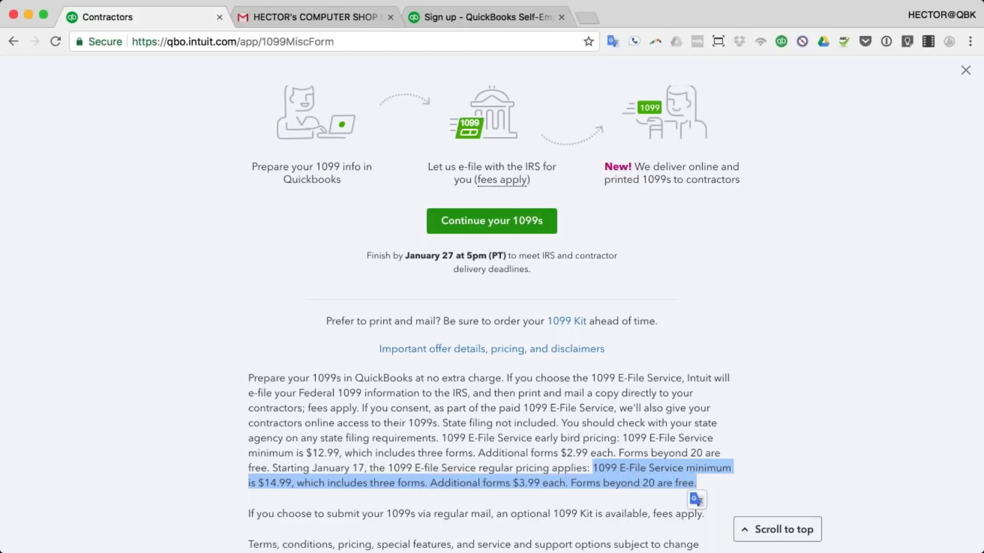
pyautogui.press('super+equal')
pyautogui.press('super+equal')
pyautogui.press('super+equal')
pyautogui.press('super+equal')
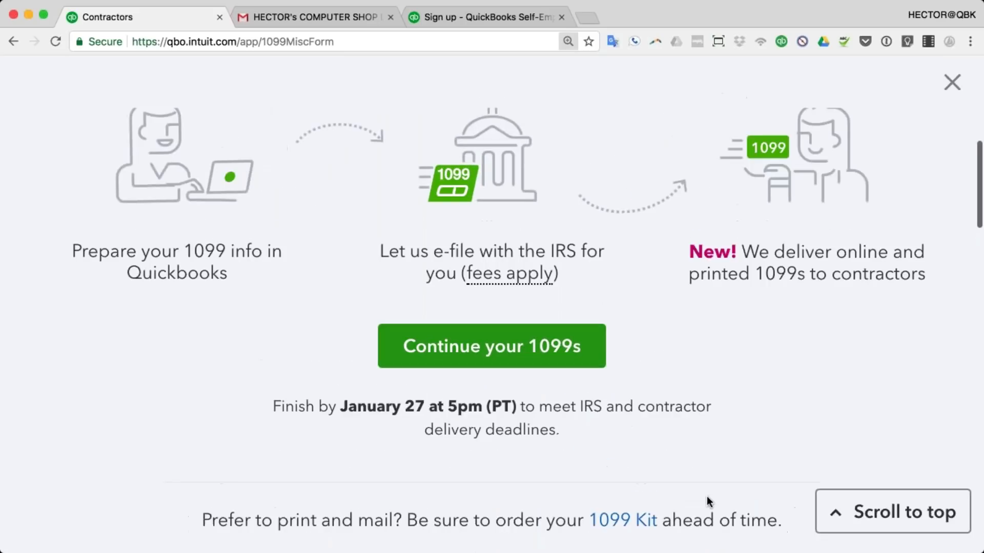
pyautogui.scroll(-1, 707, 502)
pyautogui.scroll(-10, 716, 491)
pyautogui.scroll(1, 715, 488)
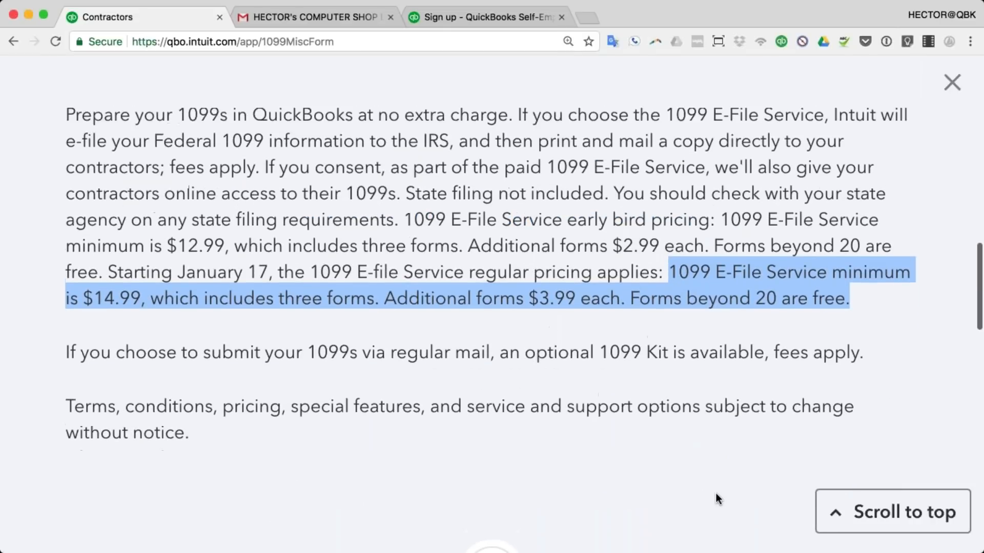
pyautogui.press('super+equal')
pyautogui.scroll(1, 602, 448)
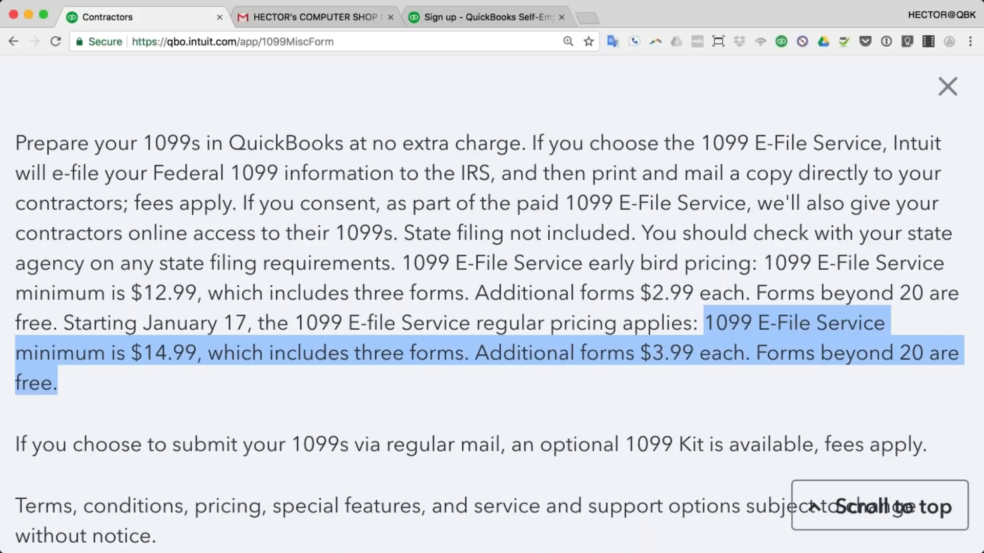
pyautogui.press('super+minus')
pyautogui.press('super+minus')
pyautogui.press('super+minus')
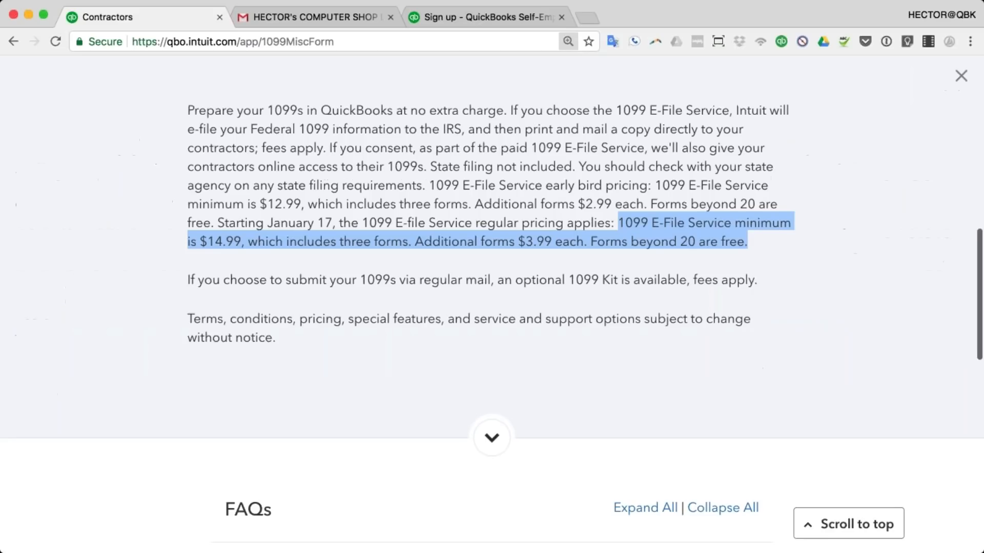
pyautogui.scroll(3, 659, 438)
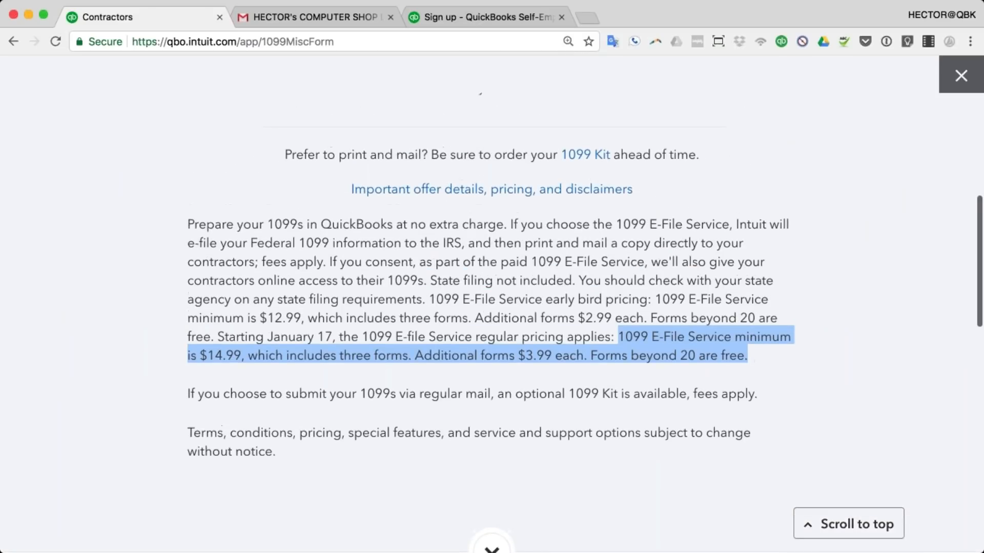
# Step: Close the offer page, zoom out one step, and start Prepare 1099s again
pyautogui.click(961, 76)
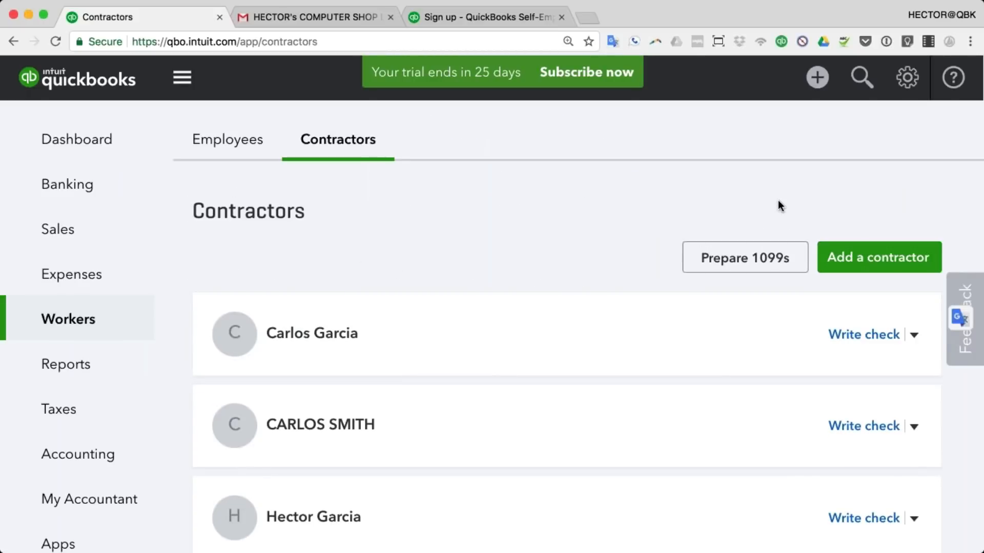
pyautogui.press('super+minus')
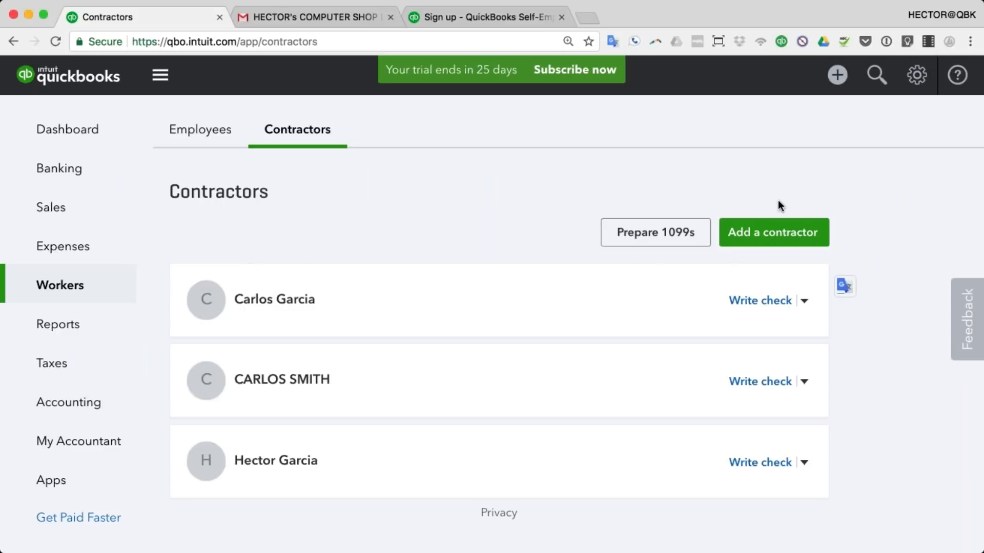
pyautogui.click(667, 236)
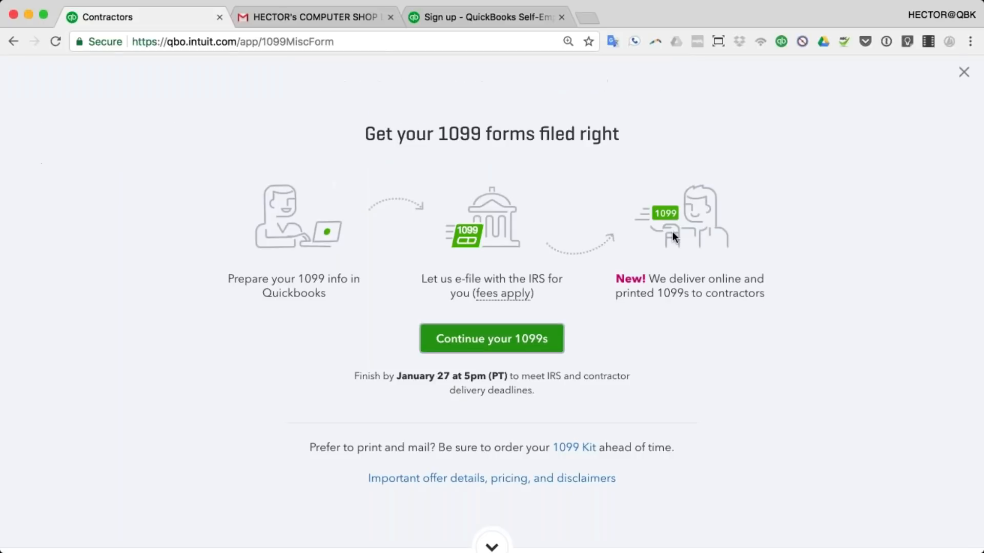
# Step: Continue to the 1099 payment review and open the red-flagged contractor's Contractor type panel
pyautogui.click(512, 342)
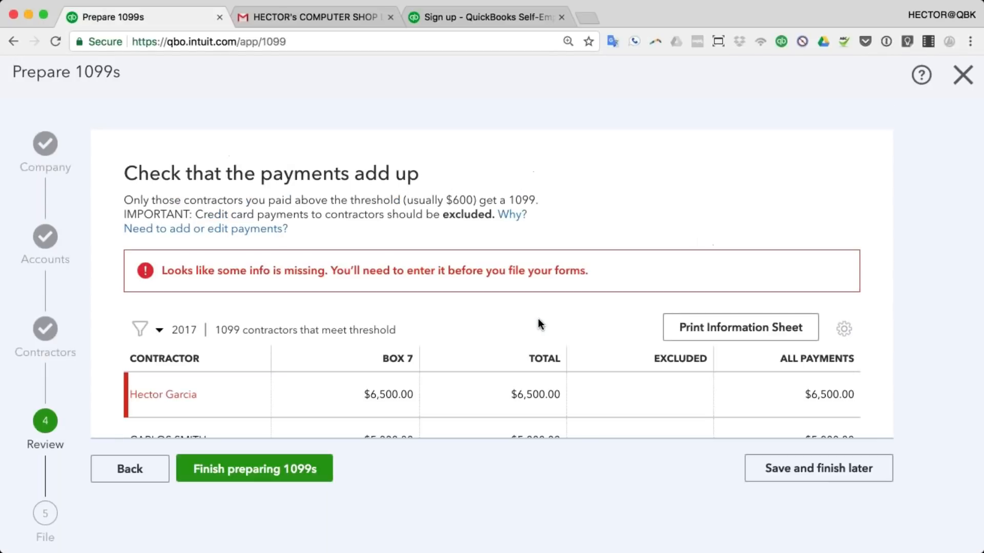
pyautogui.scroll(-2, 538, 318)
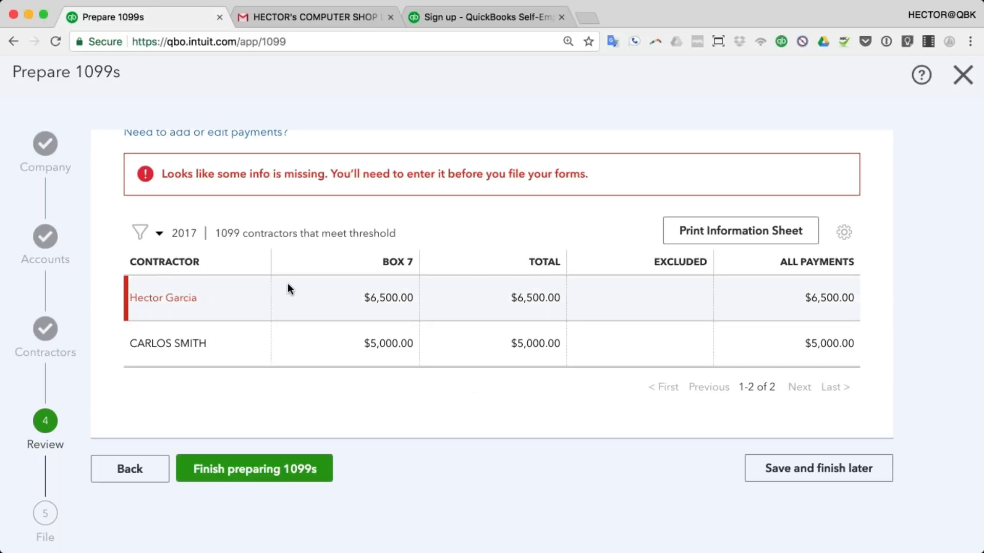
pyautogui.click(179, 301)
pyautogui.click(169, 300)
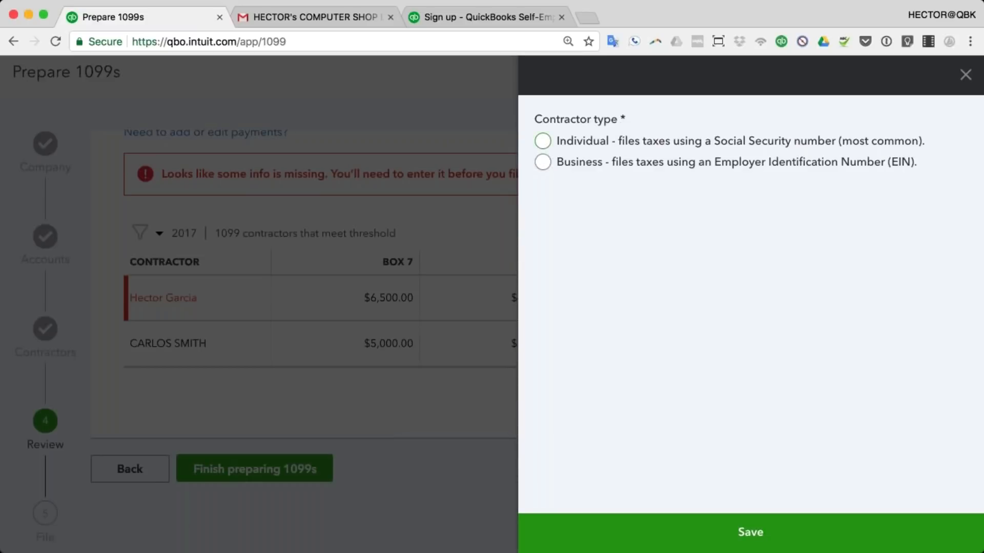
# Step: Choose Individual to view its required tax fields, then close the panel unsaved
pyautogui.click(543, 142)
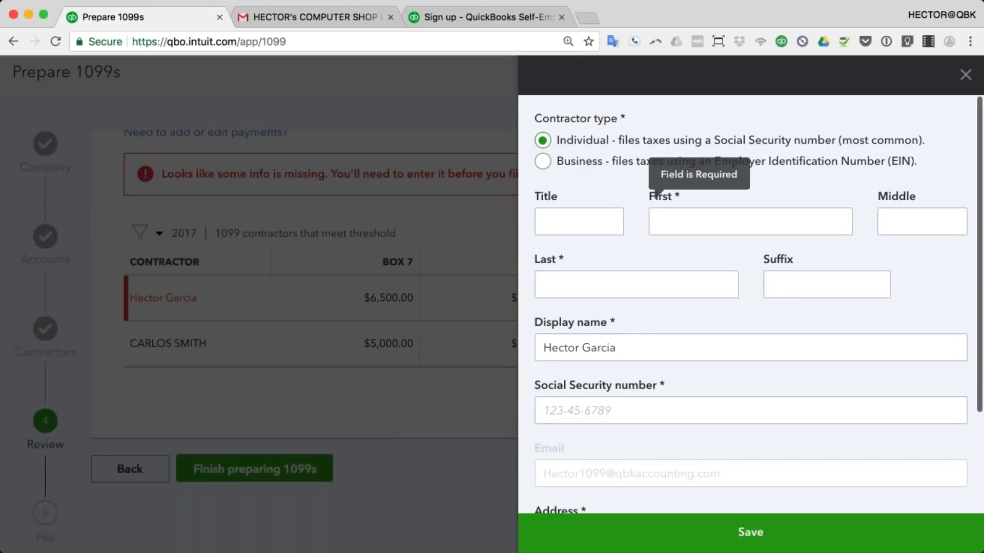
pyautogui.scroll(-5, 817, 390)
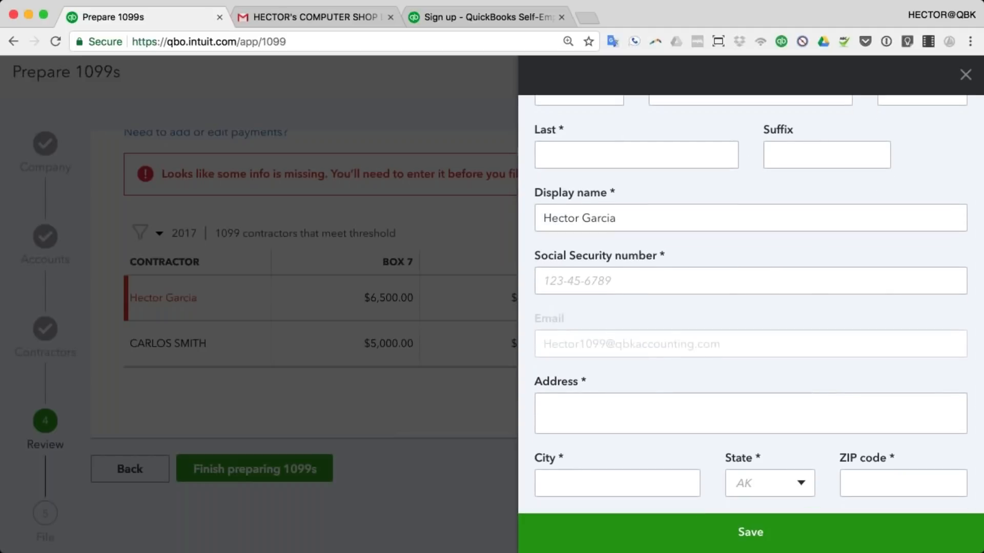
pyautogui.click(965, 75)
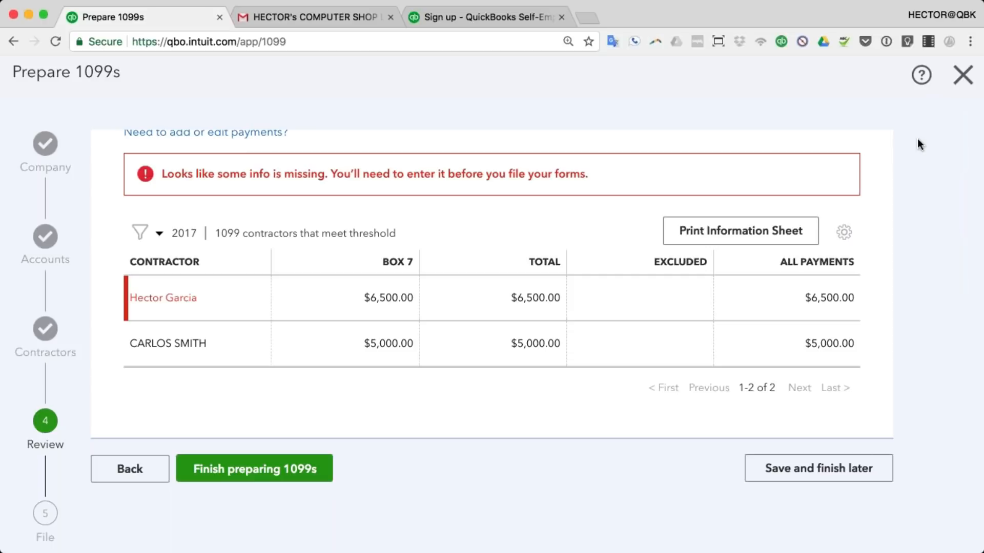
pyautogui.click(317, 17)
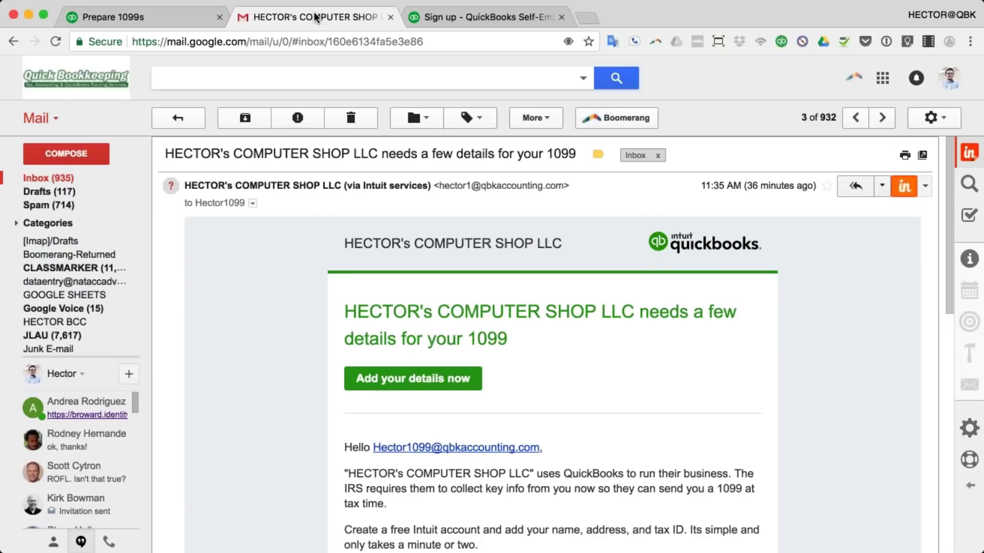
pyautogui.scroll(-2, 606, 321)
pyautogui.moveTo(345, 265); pyautogui.dragTo(507, 292)
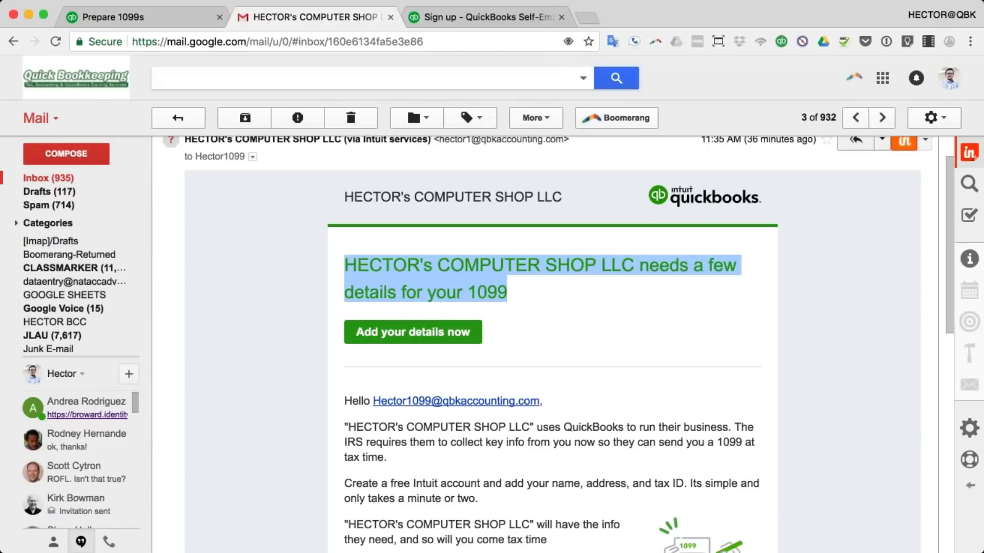
pyautogui.click(579, 297)
pyautogui.scroll(-1, 579, 297)
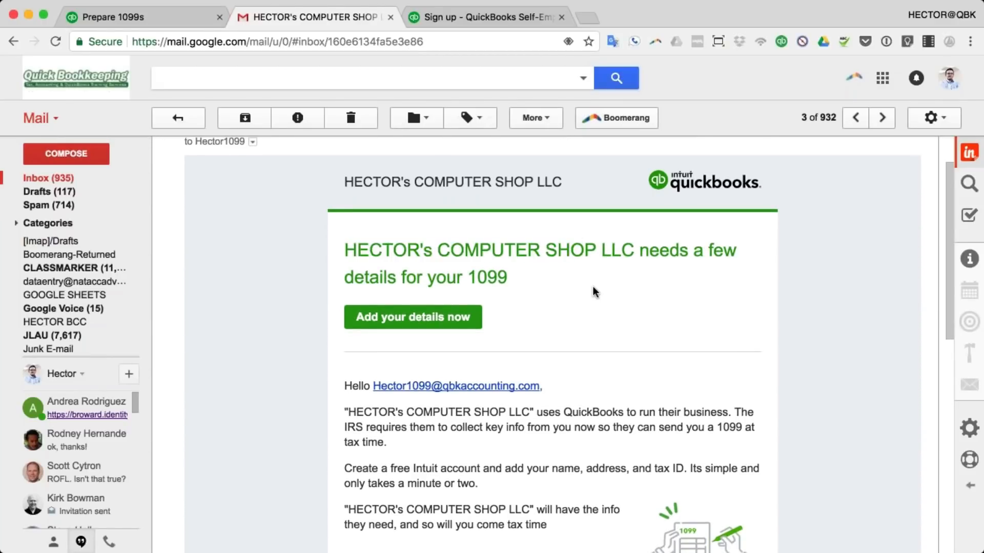
pyautogui.moveTo(354, 274); pyautogui.dragTo(507, 274)
pyautogui.scroll(-4, 472, 250)
pyautogui.scroll(3, 472, 250)
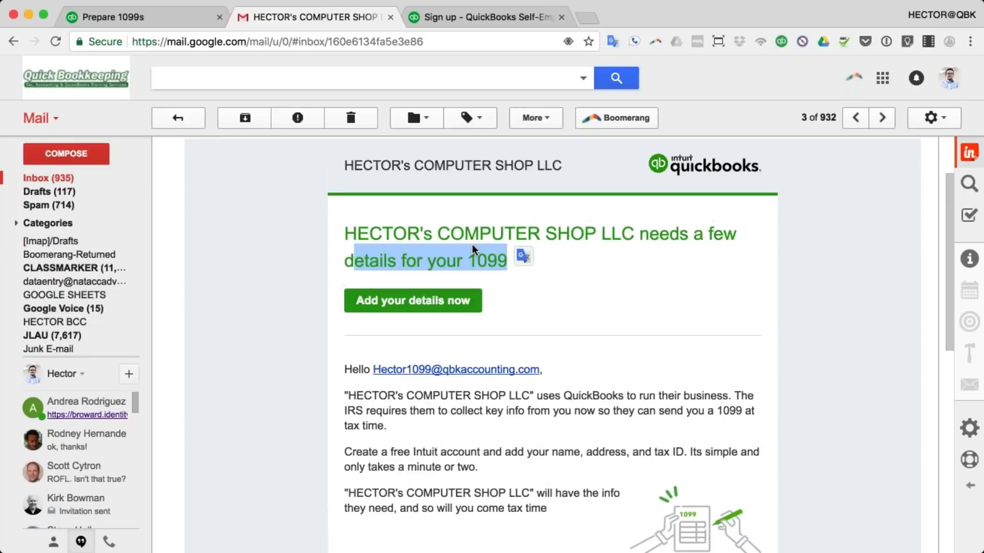
pyautogui.scroll(3, 472, 250)
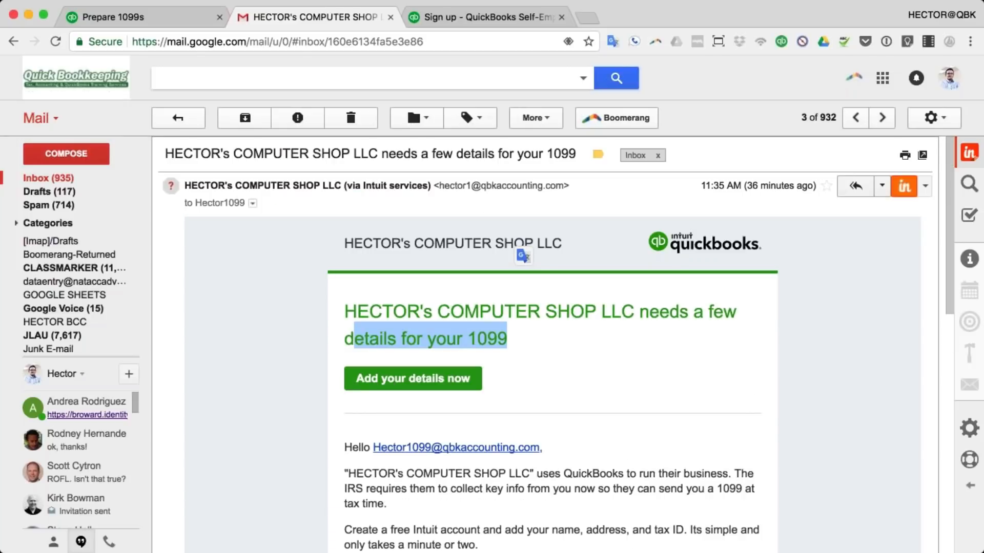
pyautogui.click(458, 15)
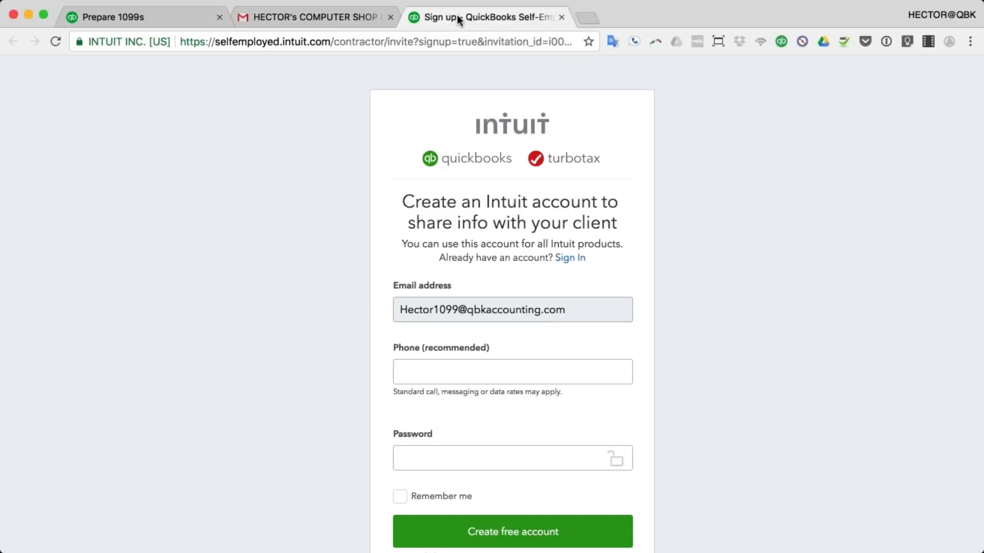
pyautogui.click(158, 17)
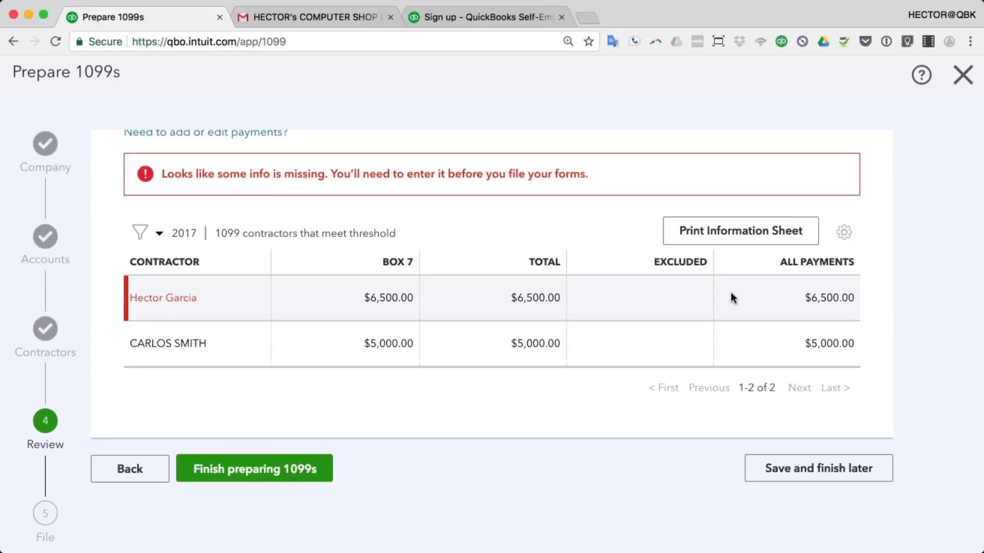
# Step: Open and close the flagged contractor's panel, then finish preparing 1099s to reach step 5 File
pyautogui.click(164, 299)
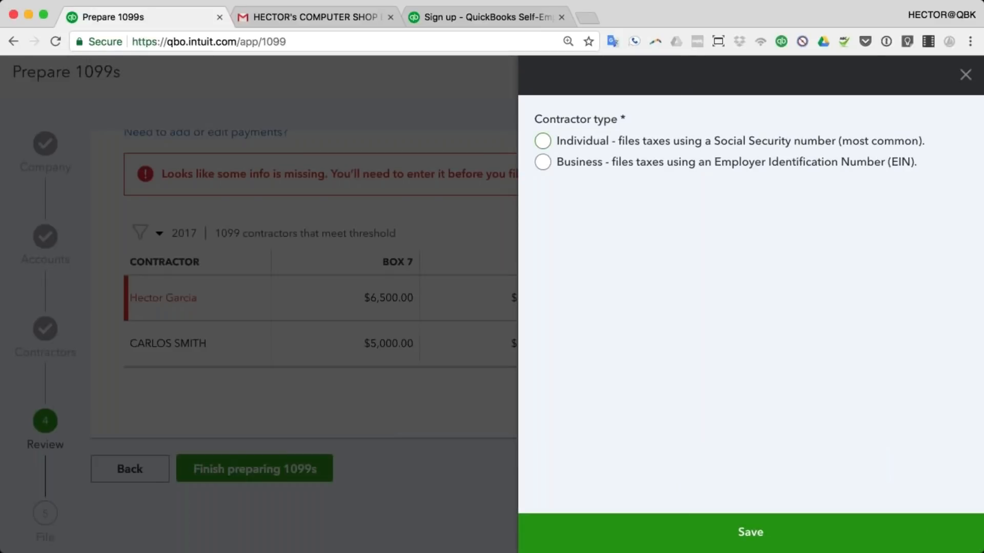
pyautogui.click(965, 75)
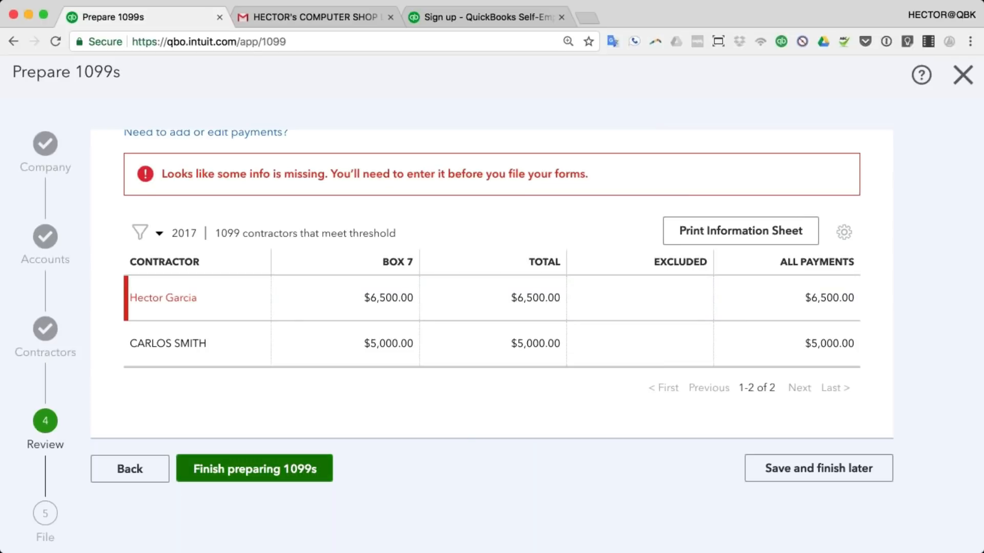
pyautogui.click(300, 477)
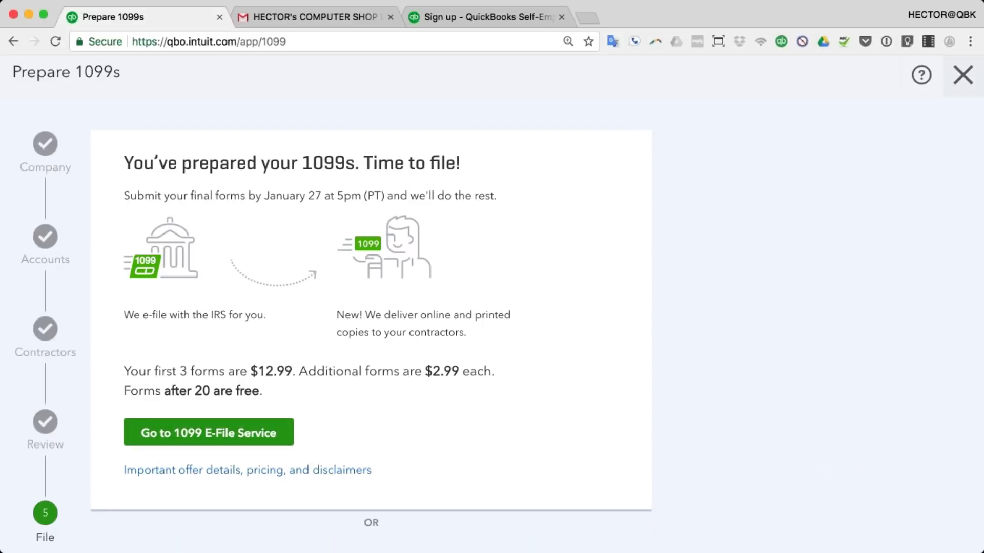
# Step: Exit the 1099 wizard back to Contractors, then advance the PowerPoint slide show one slide
pyautogui.click(963, 75)
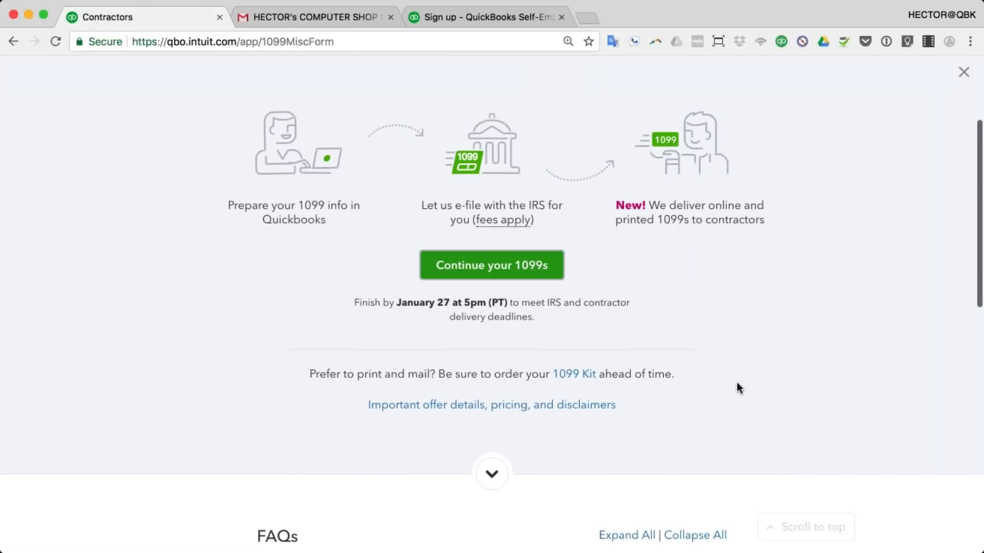
pyautogui.scroll(3, 737, 388)
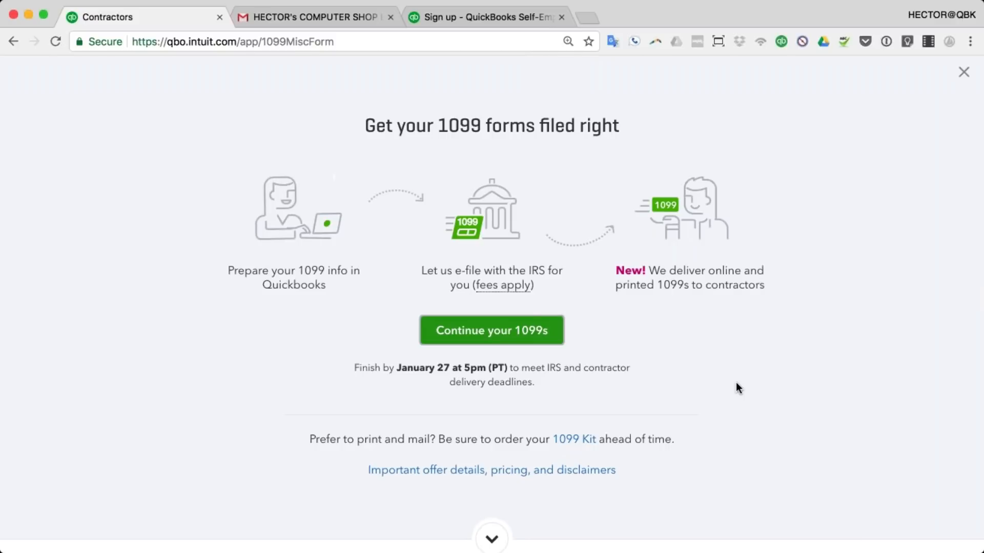
pyautogui.scroll(-3, 736, 383)
pyautogui.scroll(3, 736, 388)
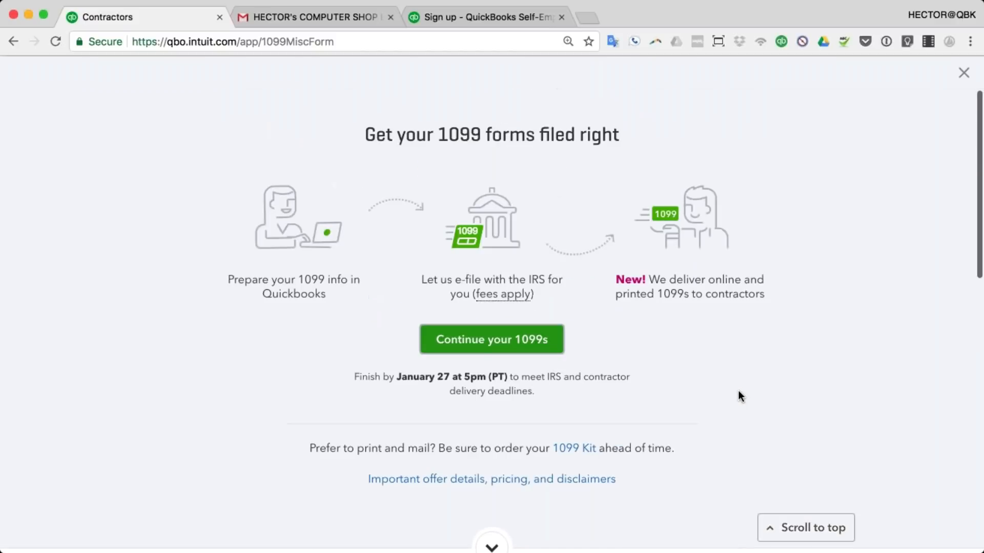
pyautogui.click(962, 72)
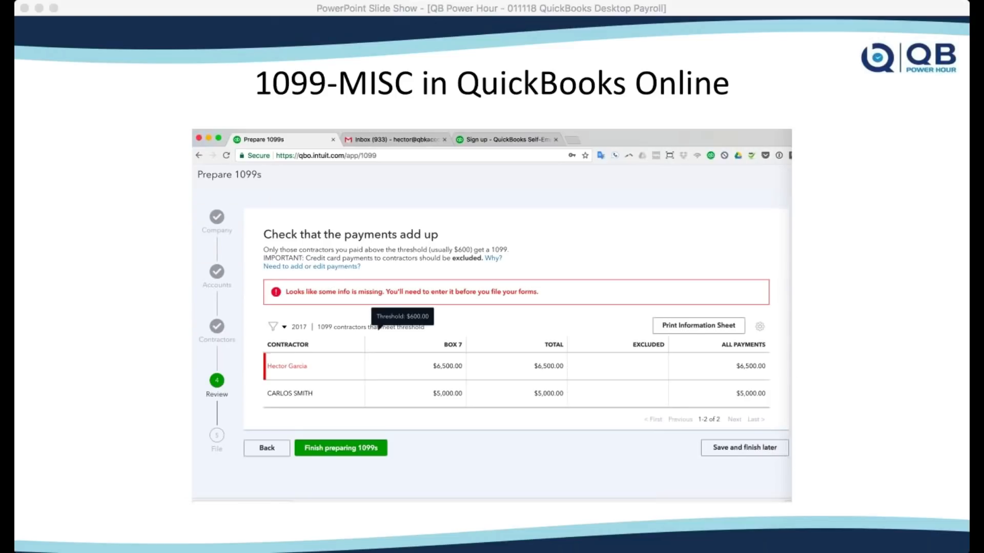
pyautogui.click(520, 8)
pyautogui.press('Right')
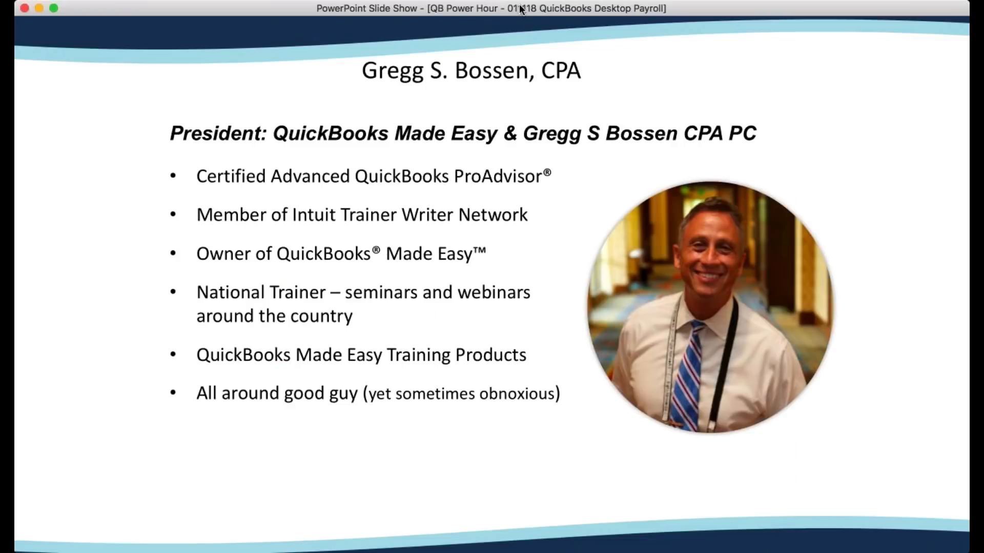
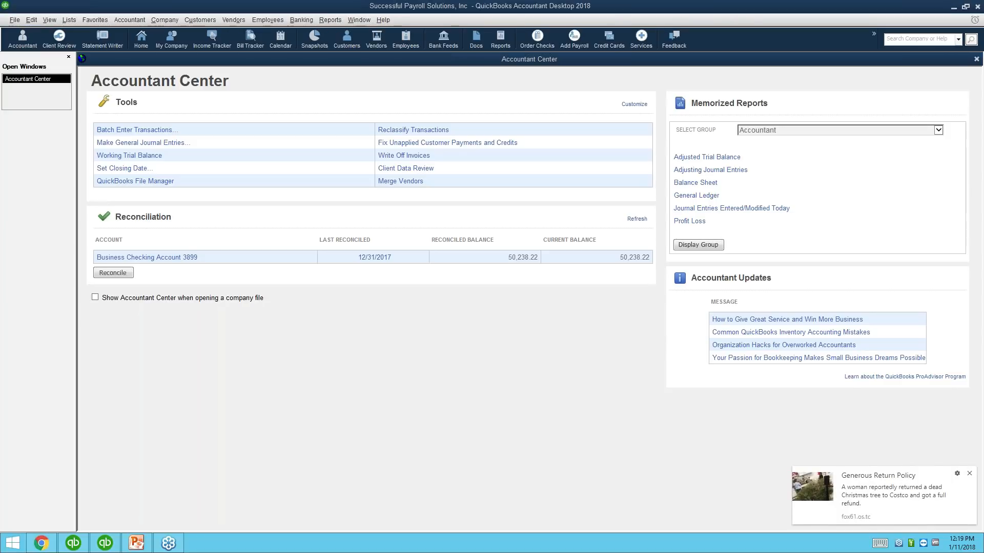
# Step: Close the Generous Return Policy news notification in the lower-right corner
pyautogui.click(969, 474)
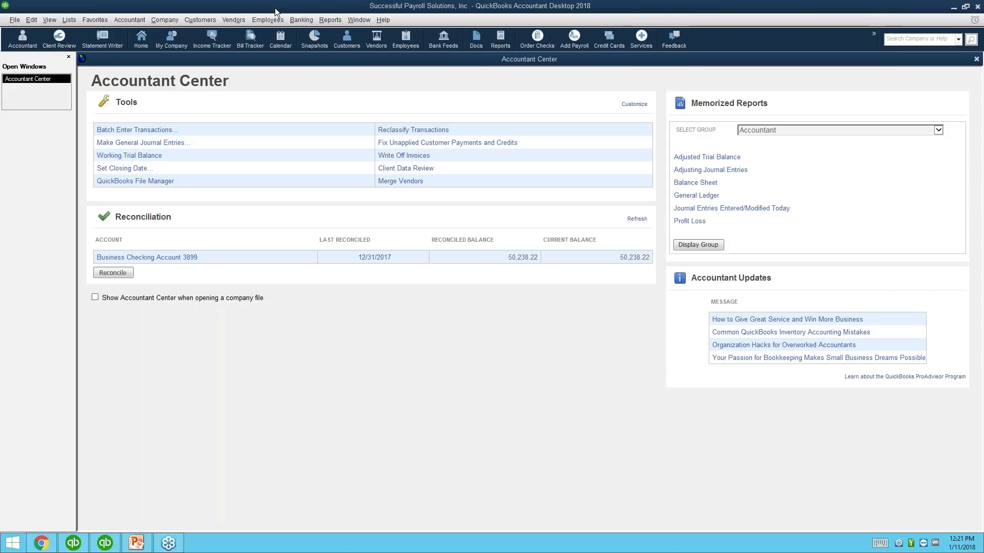
# Step: Choose Use My Existing Payroll Service from the Employees > Payroll menu
pyautogui.click(269, 20)
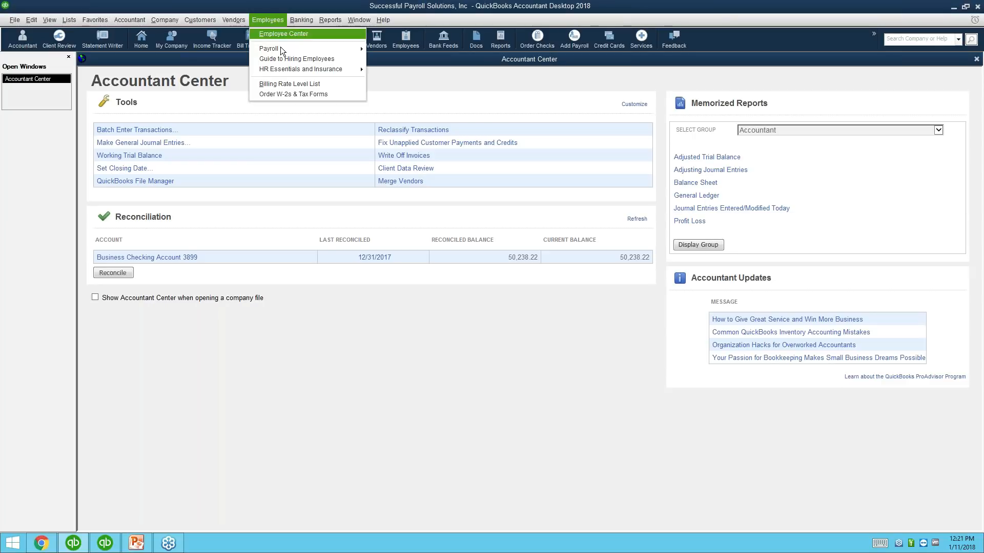
pyautogui.moveTo(282, 50)
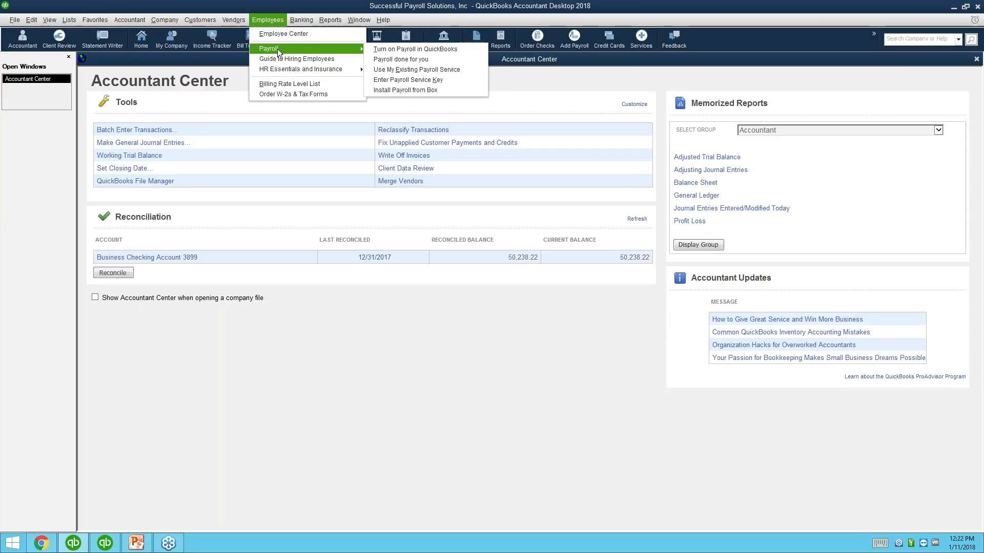
pyautogui.click(420, 69)
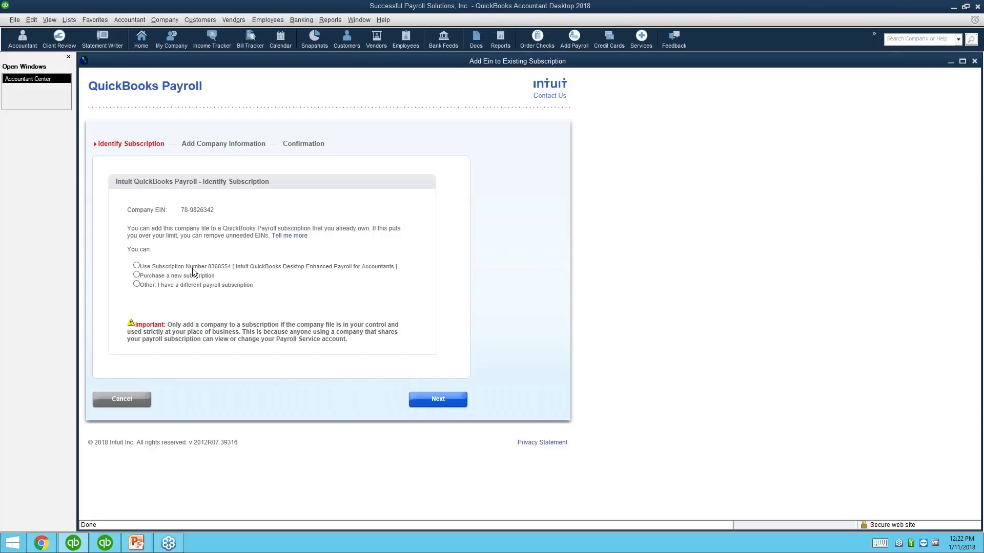
# Step: Select the Use Subscription Number option, then switch to the Brolin's FBI Services company file
pyautogui.click(137, 266)
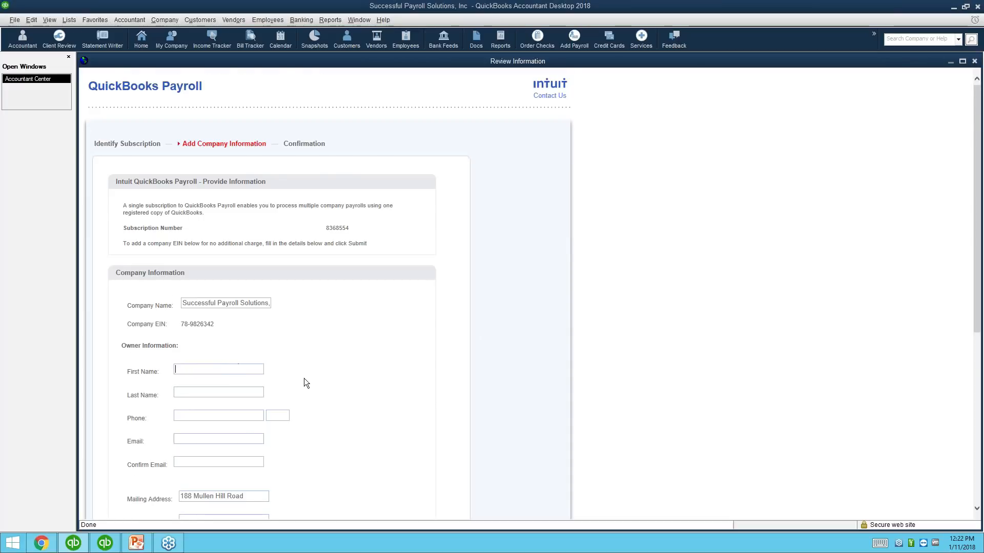
pyautogui.scroll(-5, 292, 351)
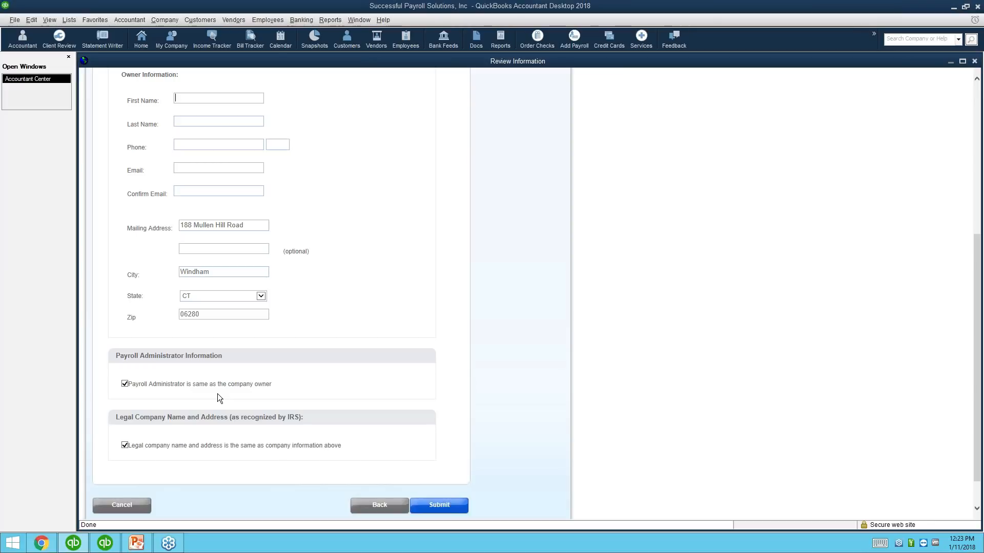
pyautogui.scroll(-2, 445, 459)
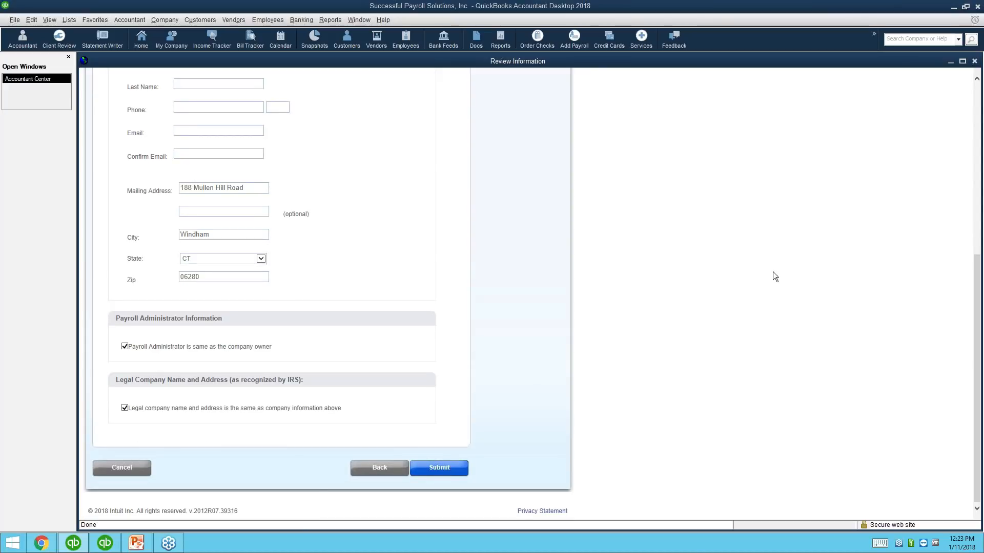
pyautogui.click(953, 7)
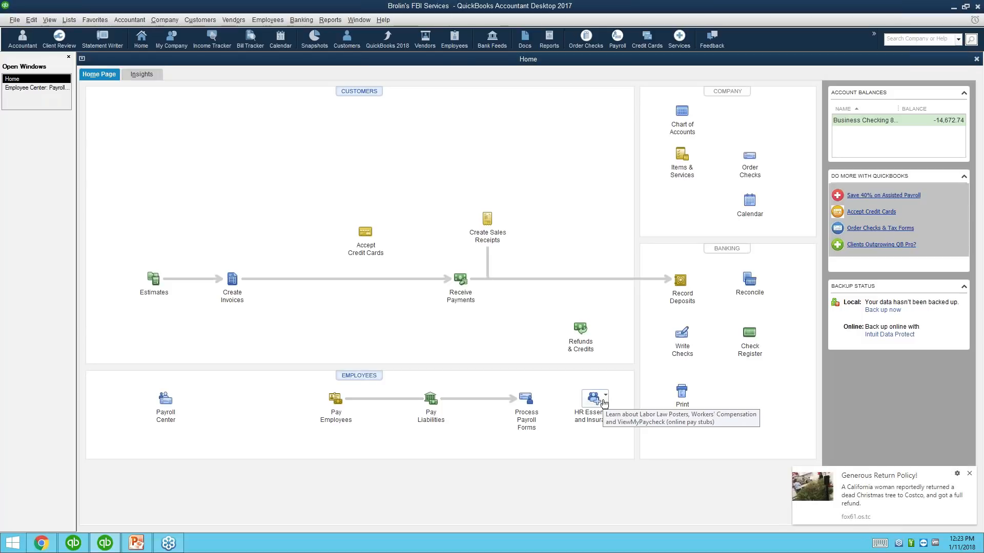
# Step: Close the Generous Return Policy notification on Brolin's FBI Services home page
pyautogui.click(970, 474)
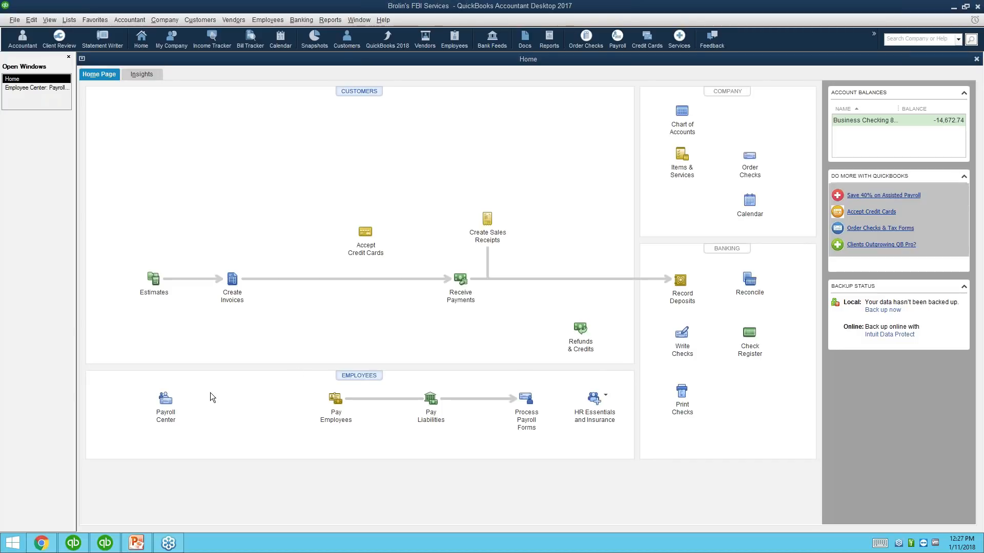
# Step: Start an after-the-fact paycheck dated 12/31/2017 EFT from the Payroll Center and pick the employee
pyautogui.click(166, 399)
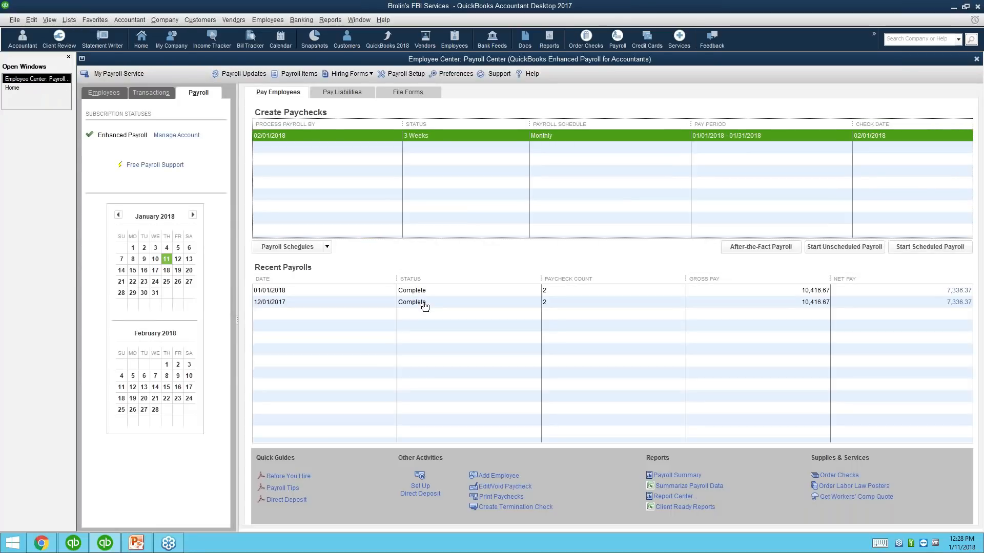
pyautogui.click(774, 249)
pyautogui.write('12/31/2017')
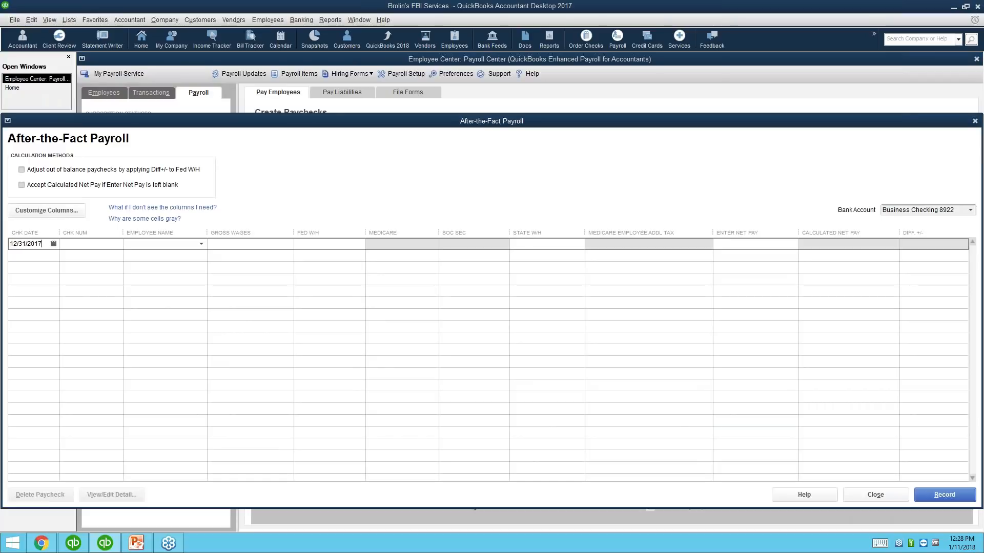
pyautogui.write('EFT')
pyautogui.press('Tab')
pyautogui.click(201, 244)
pyautogui.click(168, 281)
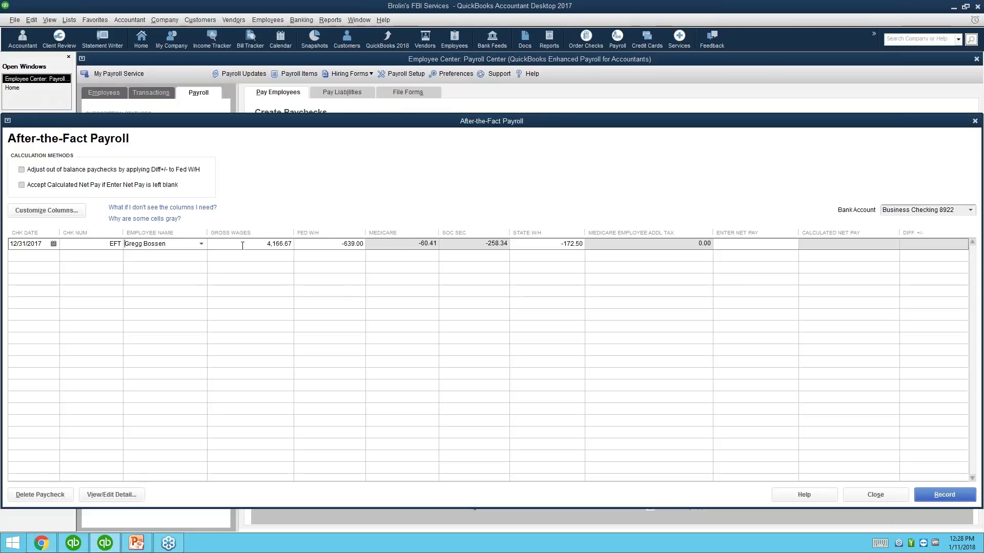
# Step: Enter 1,000.00 gross wages and 1,000.00 net pay, applying the difference to federal withholding
pyautogui.click(242, 245)
pyautogui.write('1000')
pyautogui.press('Tab')
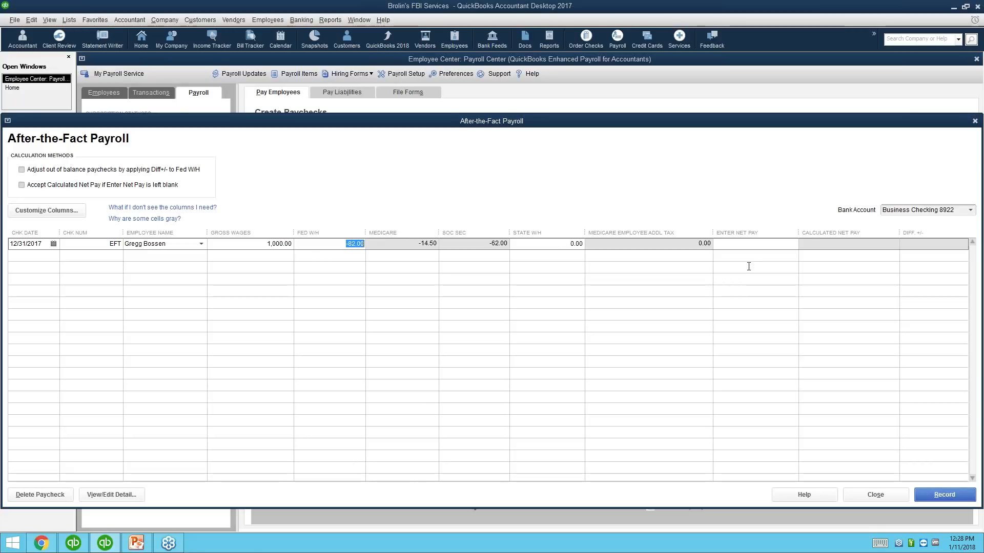
pyautogui.click(747, 243)
pyautogui.write('000')
pyautogui.press('Tab')
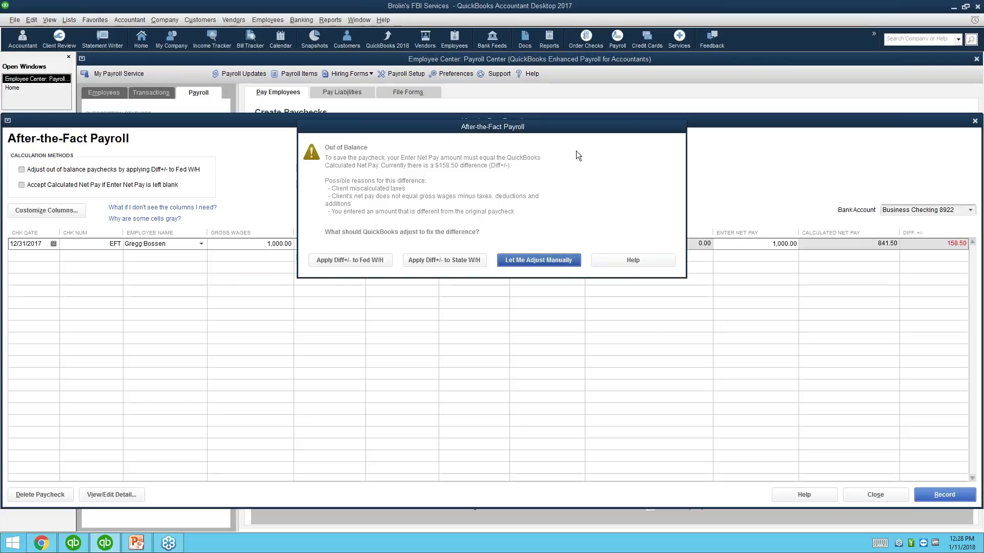
pyautogui.click(361, 261)
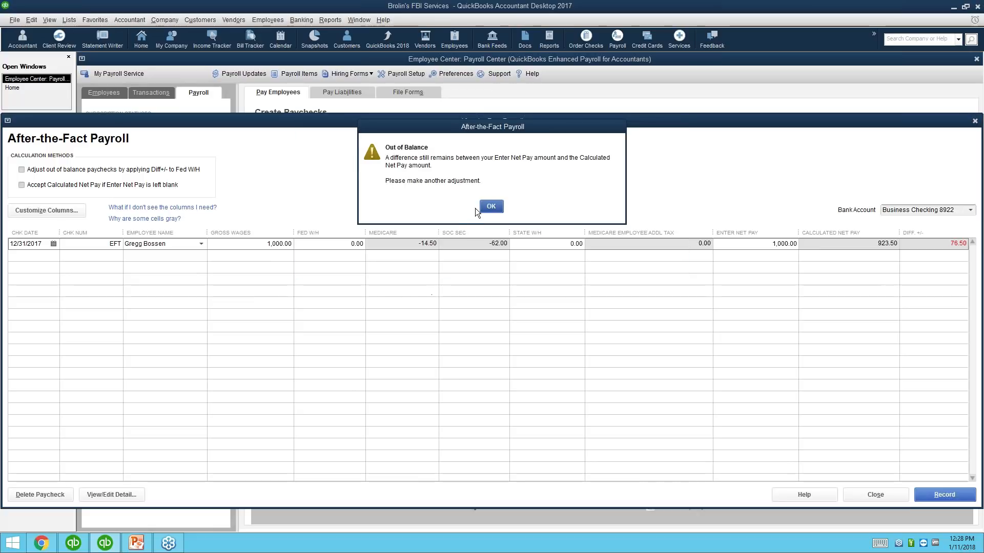
pyautogui.click(489, 206)
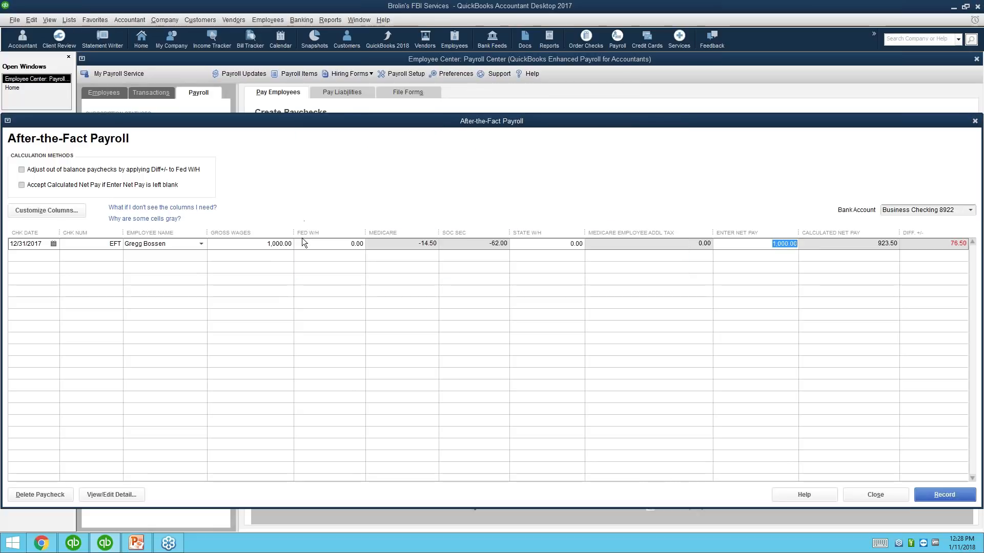
# Step: Clear the gross wages, then close After-the-Fact Payroll without saving
pyautogui.click(274, 243)
pyautogui.moveTo(264, 244); pyautogui.dragTo(324, 251)
pyautogui.press('Delete')
pyautogui.click(760, 247)
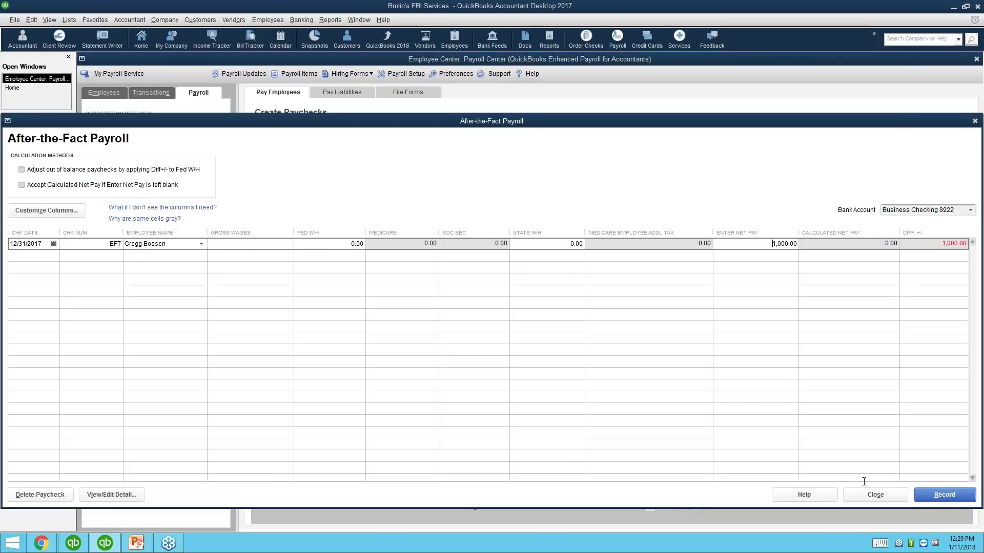
pyautogui.press('Escape')
pyautogui.click(487, 171)
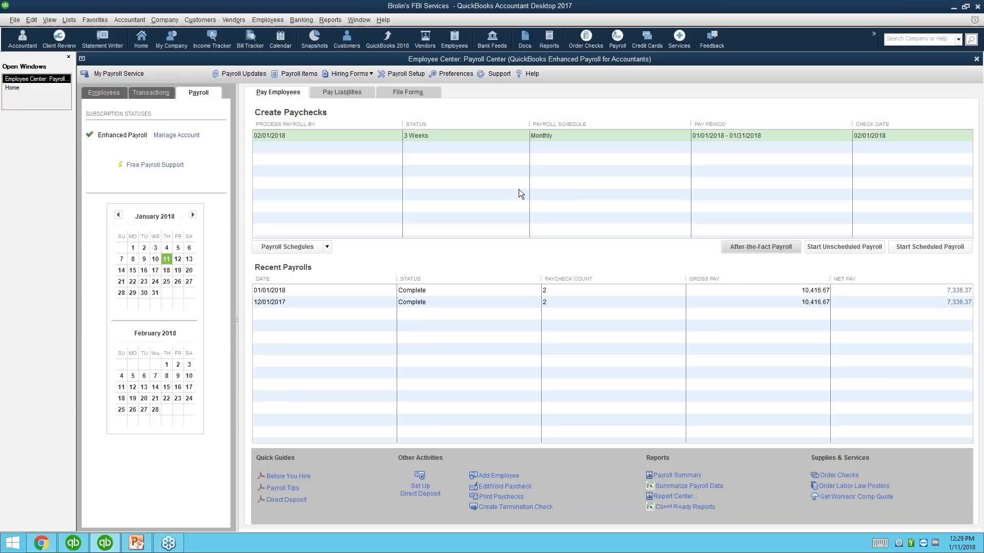
# Step: Start an unscheduled payroll ending 01/31/2018 with both employees checked
pyautogui.click(826, 247)
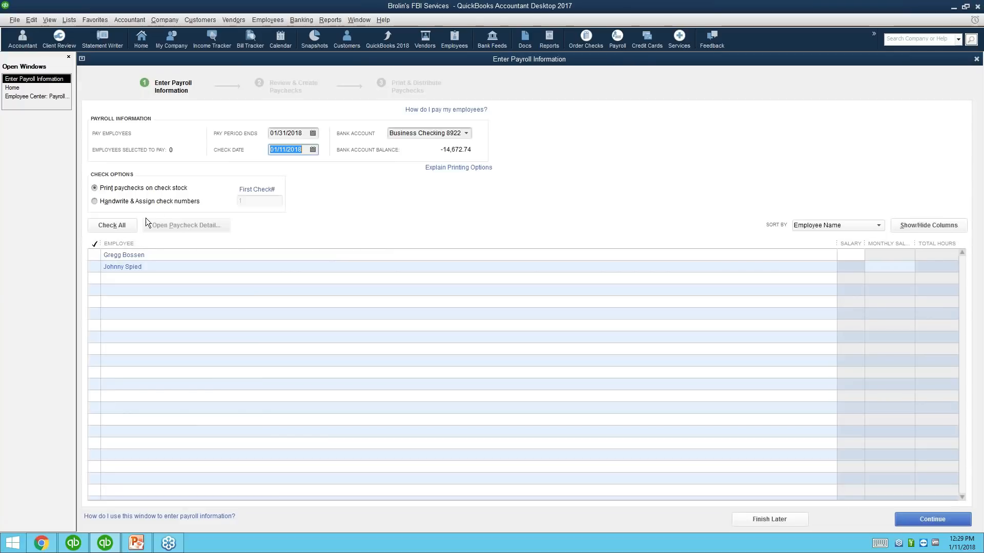
pyautogui.click(97, 244)
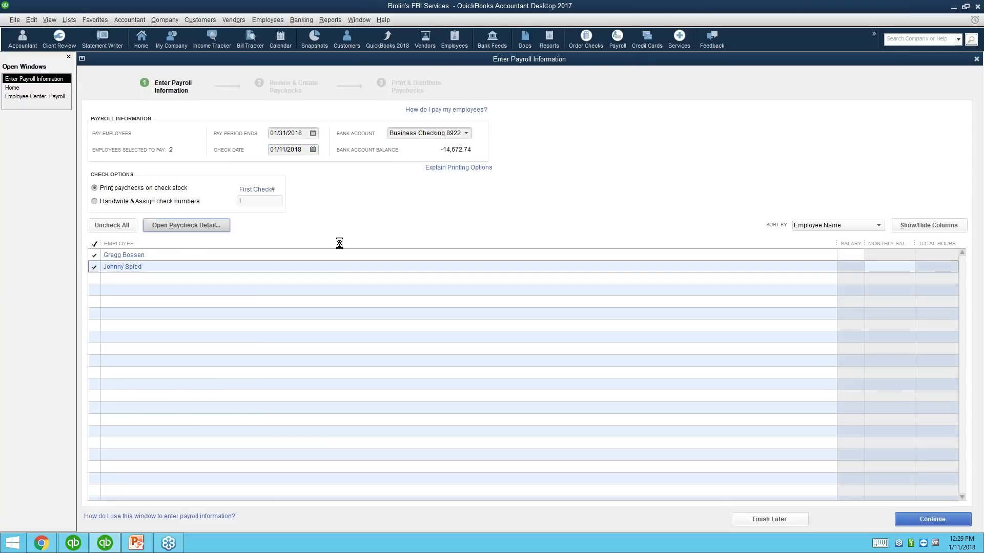
pyautogui.click(193, 226)
# Step: Open the first employee's paycheck detail and click through its empty Earnings rows
pyautogui.click(506, 246)
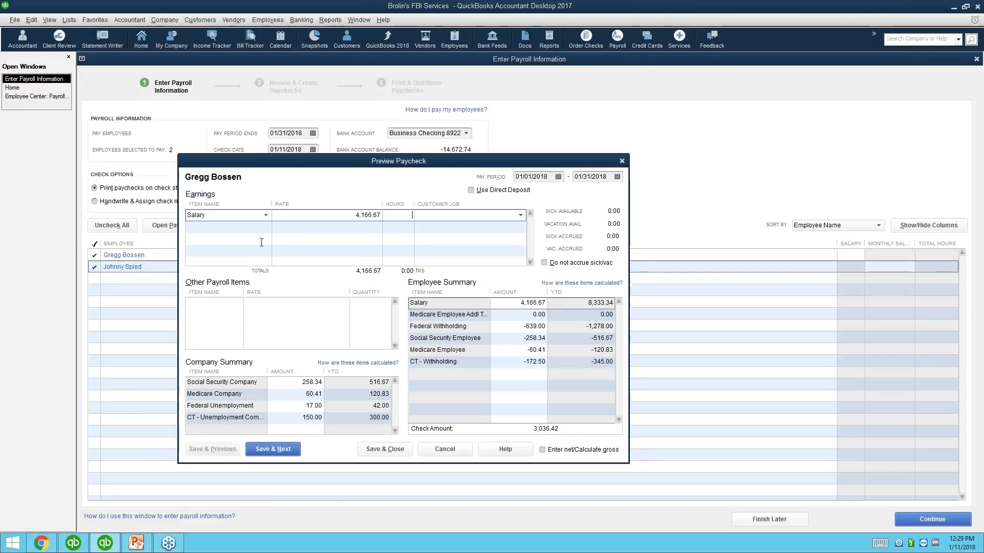
pyautogui.click(257, 227)
pyautogui.click(449, 238)
pyautogui.click(448, 250)
pyautogui.click(442, 237)
pyautogui.click(442, 250)
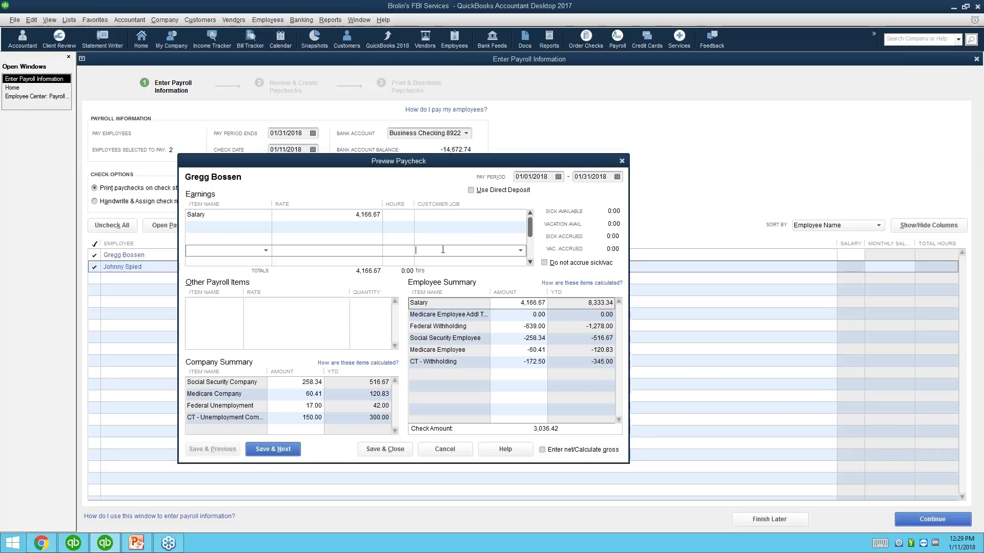
# Step: Switch to net-to-gross with a 1,000.00 check amount, grossing salary up to 1,205.20
pyautogui.click(541, 450)
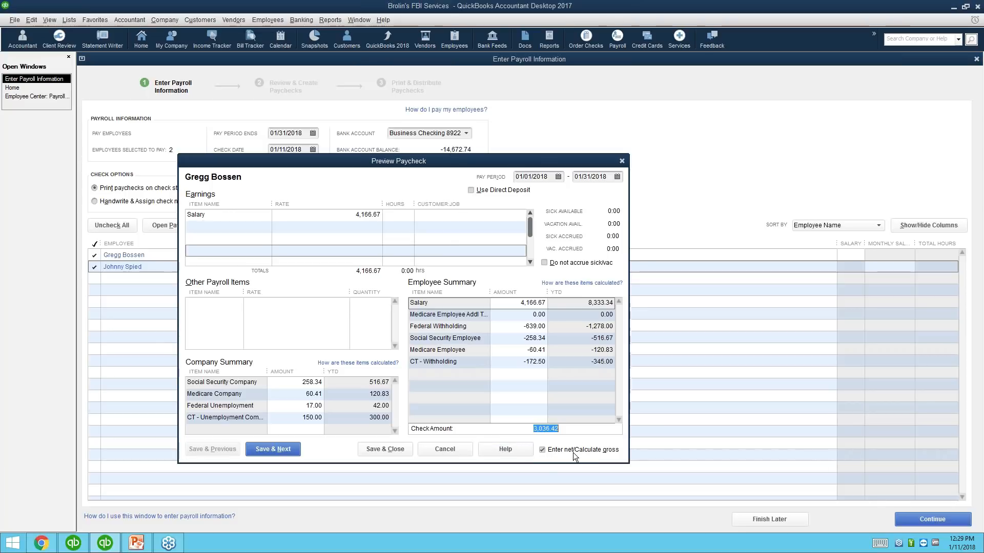
pyautogui.write('1000')
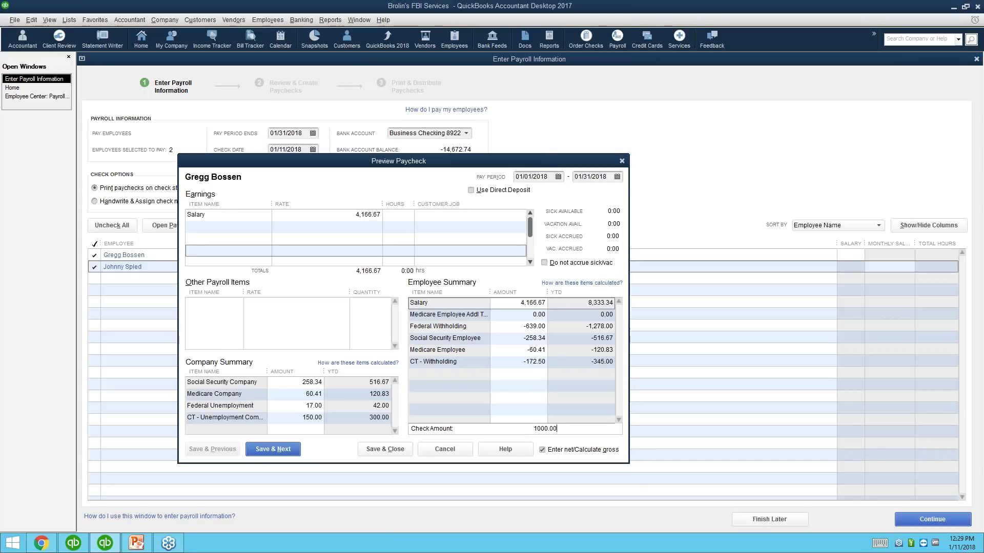
pyautogui.press('Tab')
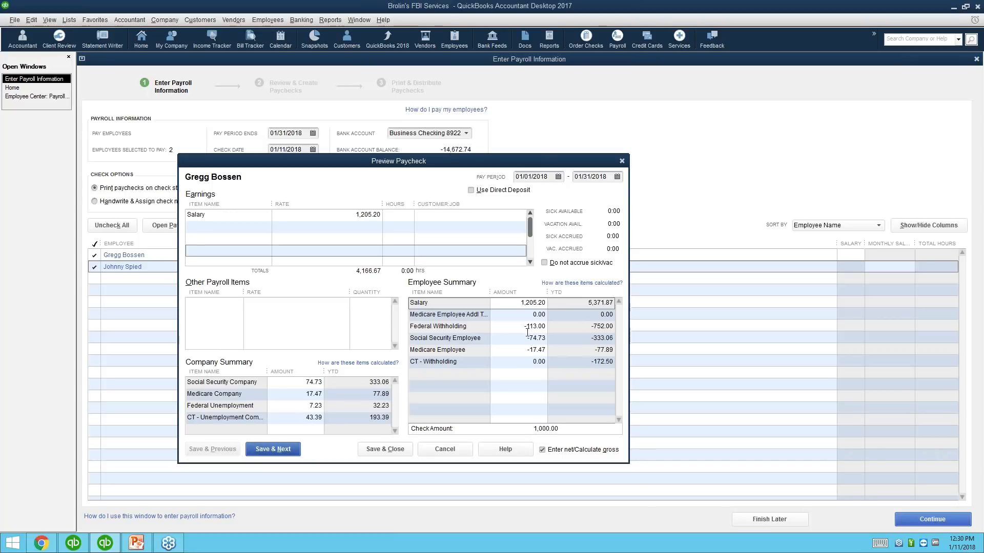
pyautogui.click(425, 216)
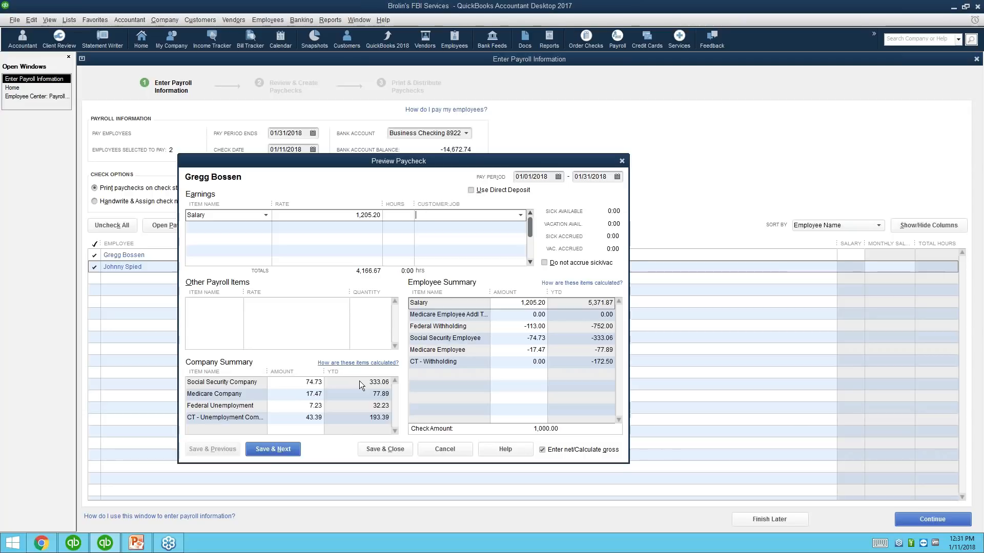
# Step: Discard the paycheck edits and enable Use class tracking for transactions in Company accounting preferences
pyautogui.click(453, 452)
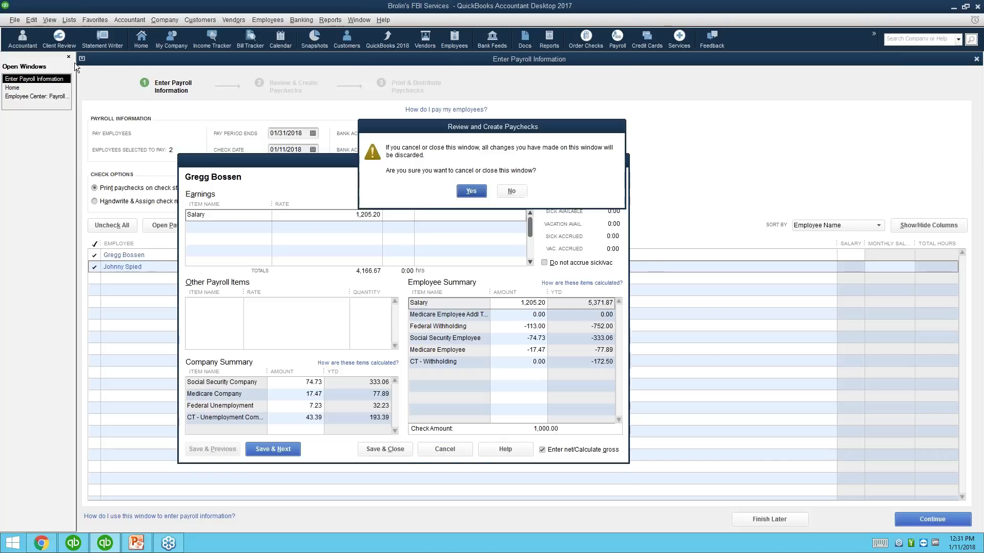
pyautogui.click(481, 190)
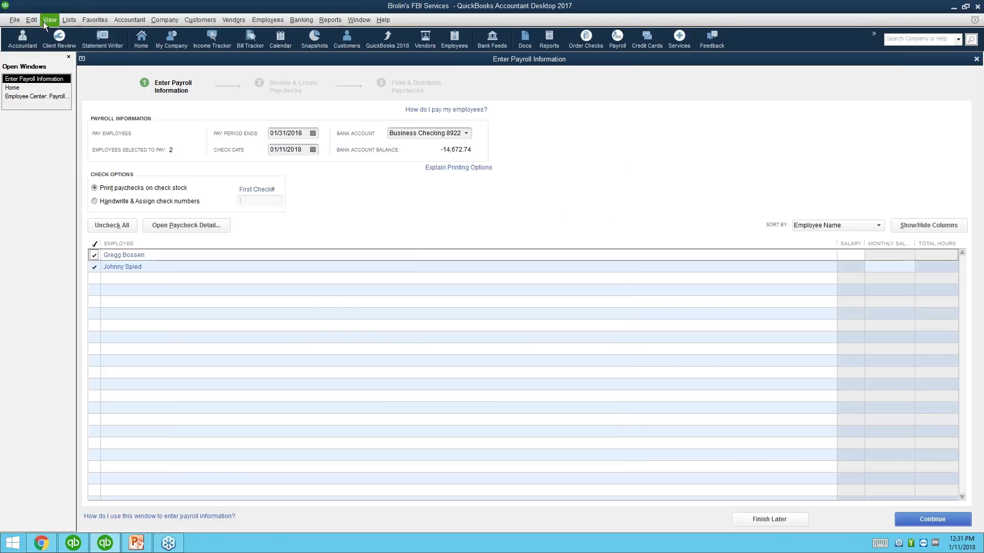
pyautogui.click(34, 20)
pyautogui.click(70, 184)
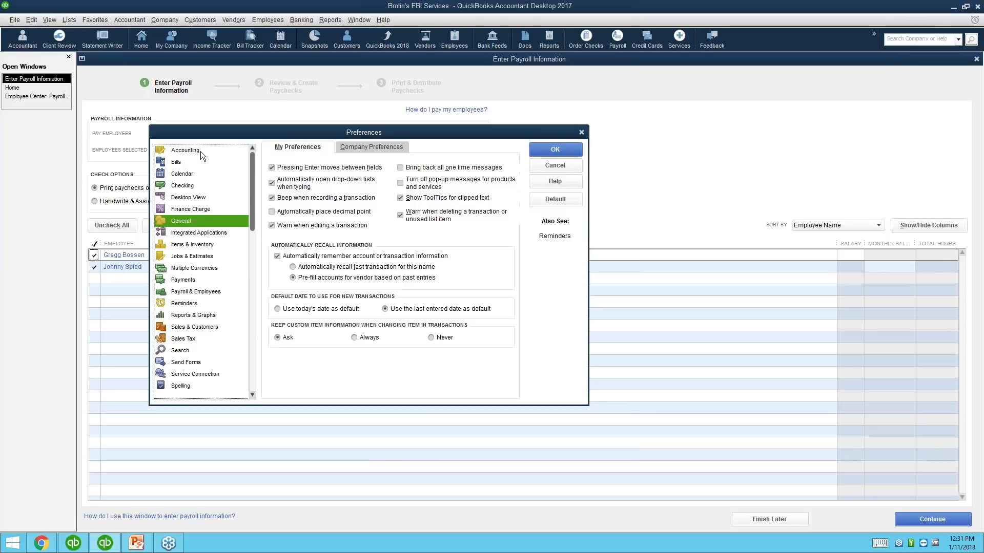
pyautogui.click(201, 152)
pyautogui.click(358, 146)
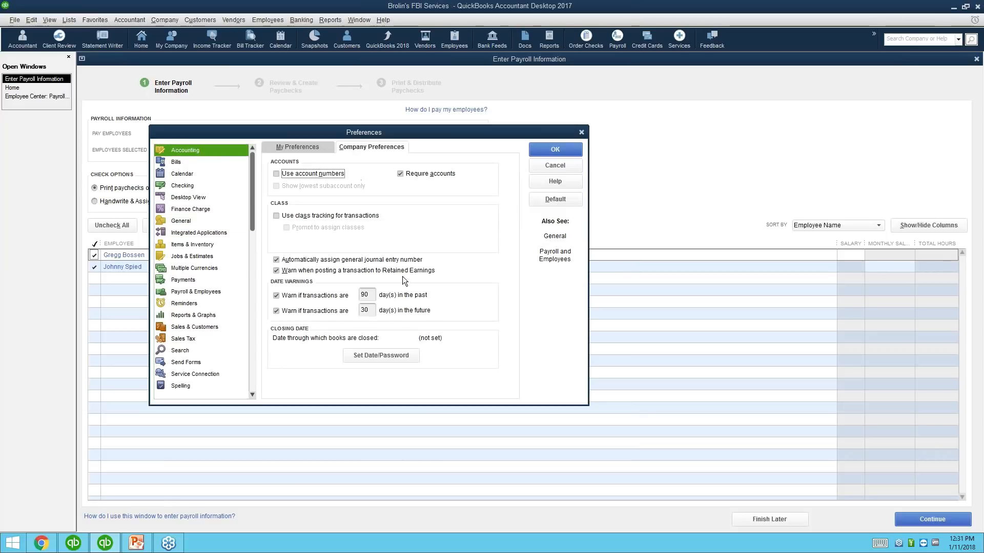
pyautogui.click(287, 216)
pyautogui.click(563, 150)
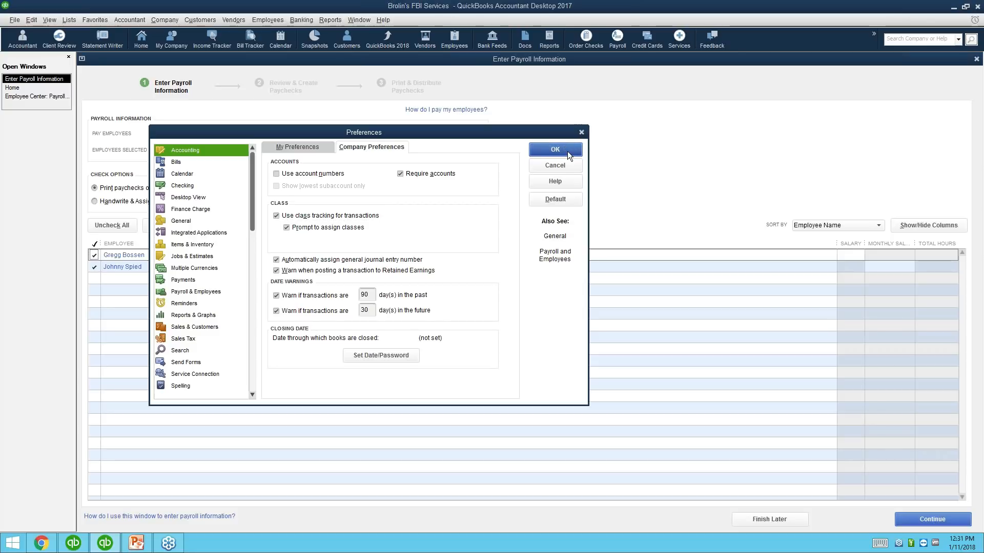
pyautogui.click(197, 220)
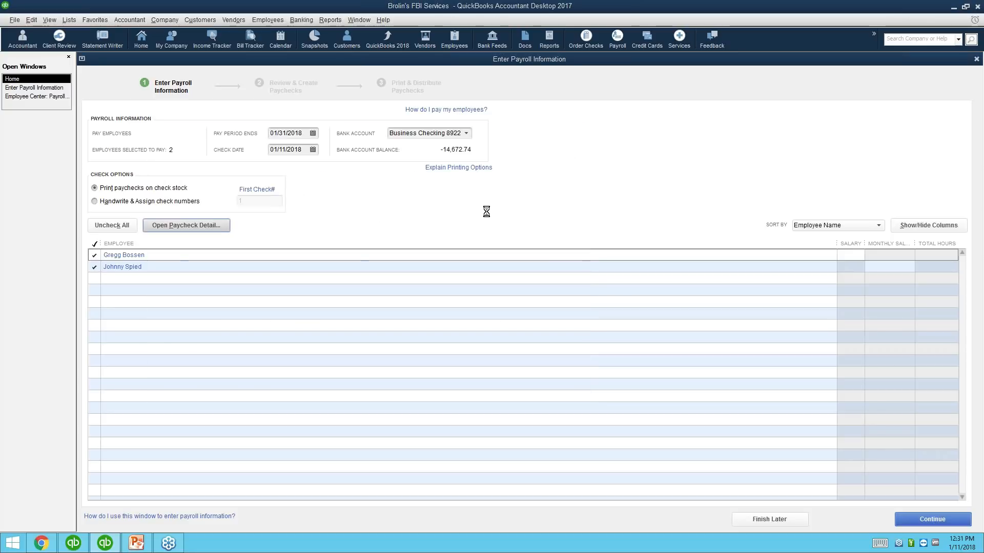
# Step: Dismiss the annual wage limit notices and check the paycheck's Class dropdown for available classes
pyautogui.click(492, 243)
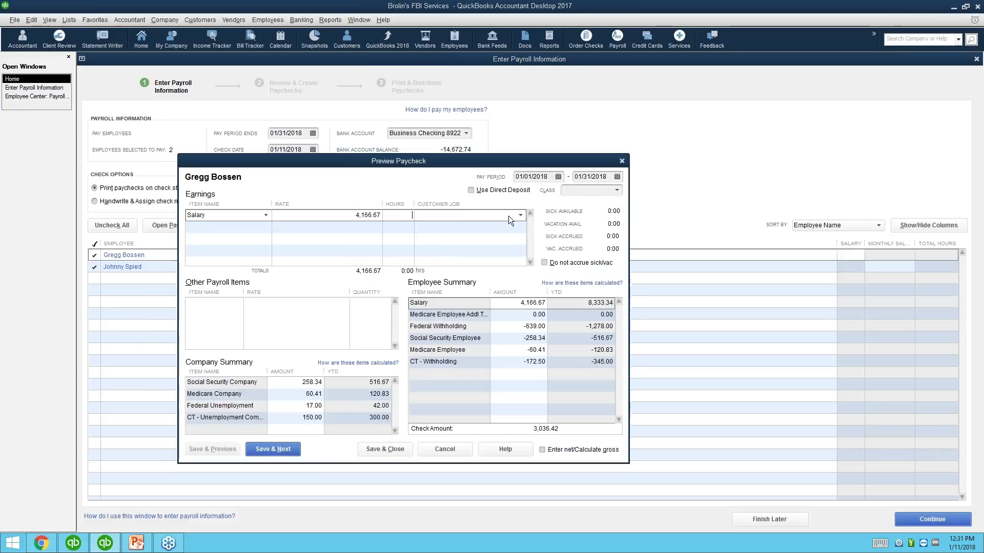
pyautogui.click(452, 451)
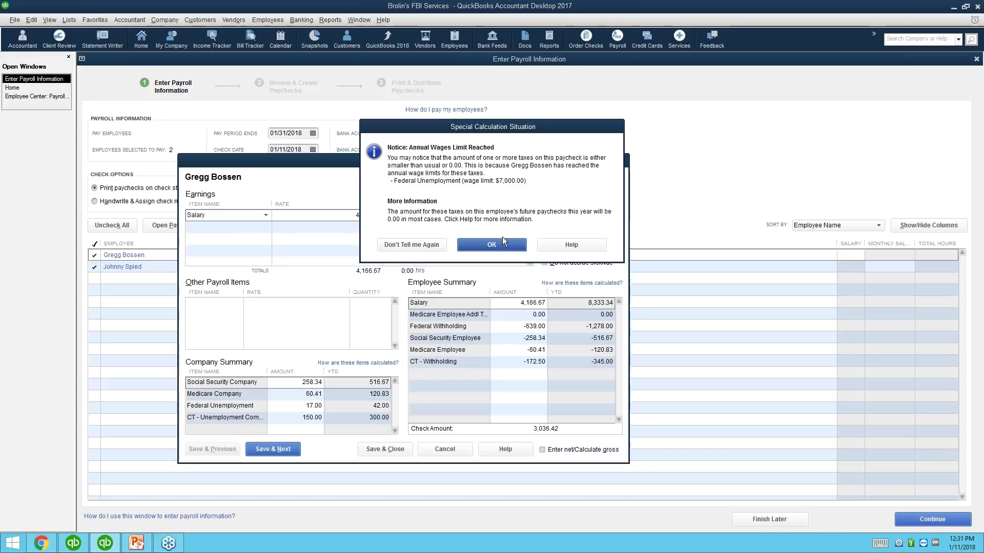
pyautogui.click(498, 242)
pyautogui.click(617, 192)
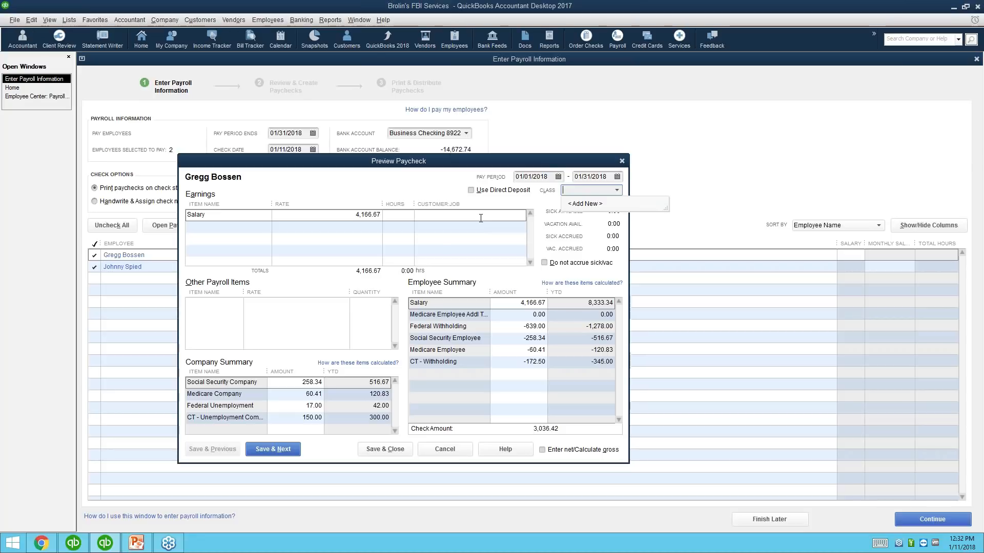
# Step: Cancel the paycheck preview to return to Enter Payroll Information with both employees selected
pyautogui.click(445, 449)
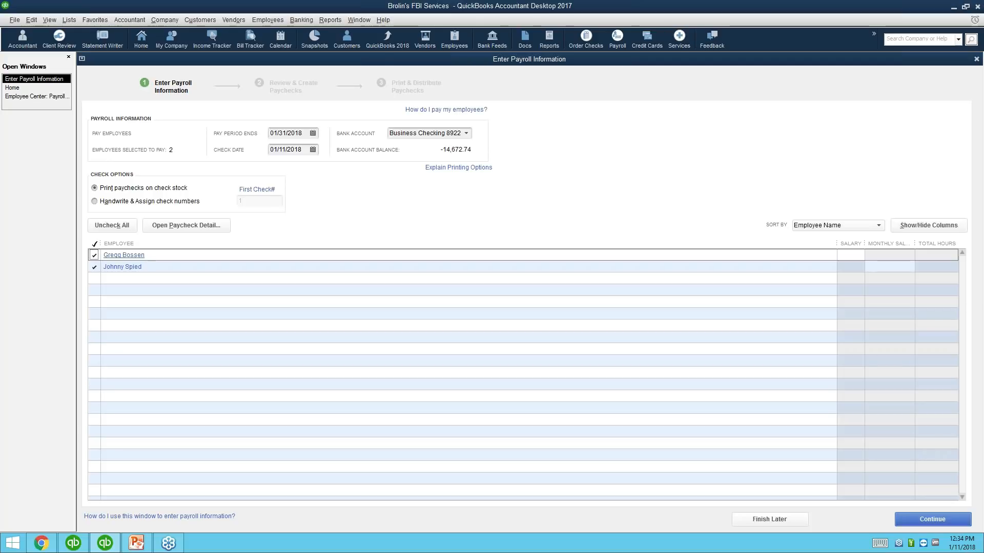
# Step: Close Enter Payroll Information and the Payroll Center, then open the Payroll Item List
pyautogui.click(976, 59)
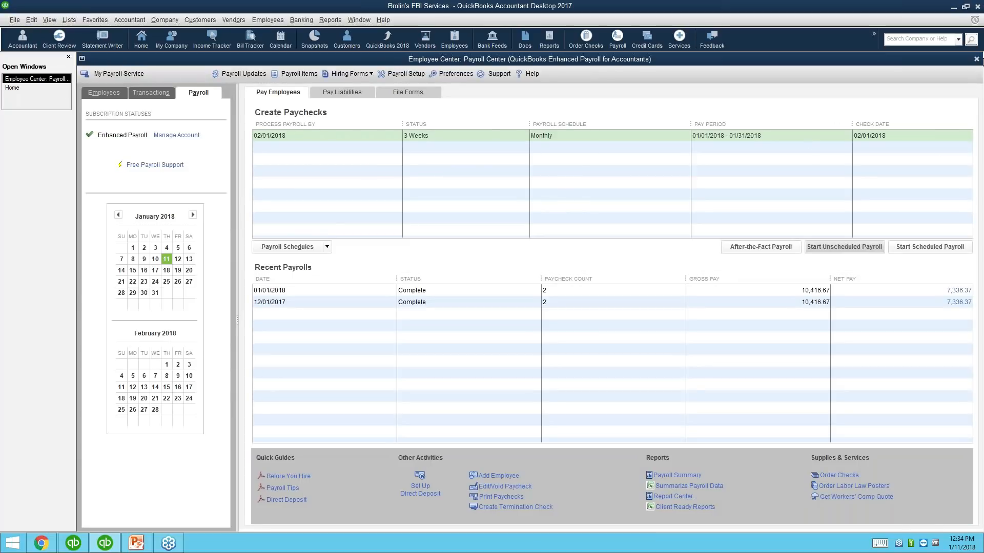
pyautogui.click(977, 59)
pyautogui.click(69, 20)
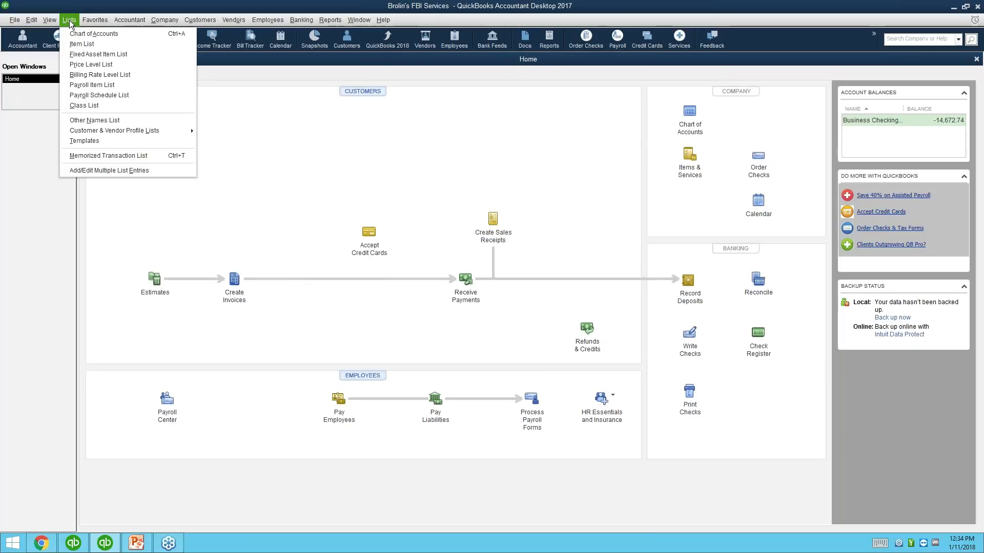
pyautogui.click(92, 84)
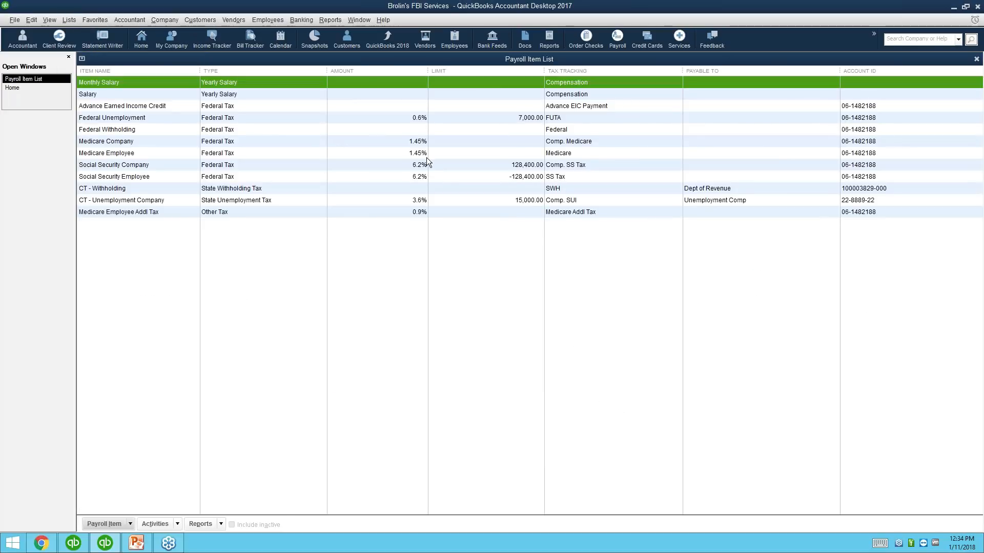
# Step: Start a new custom-setup Deduction payroll item named 'Child Support - CT'
pyautogui.click(130, 524)
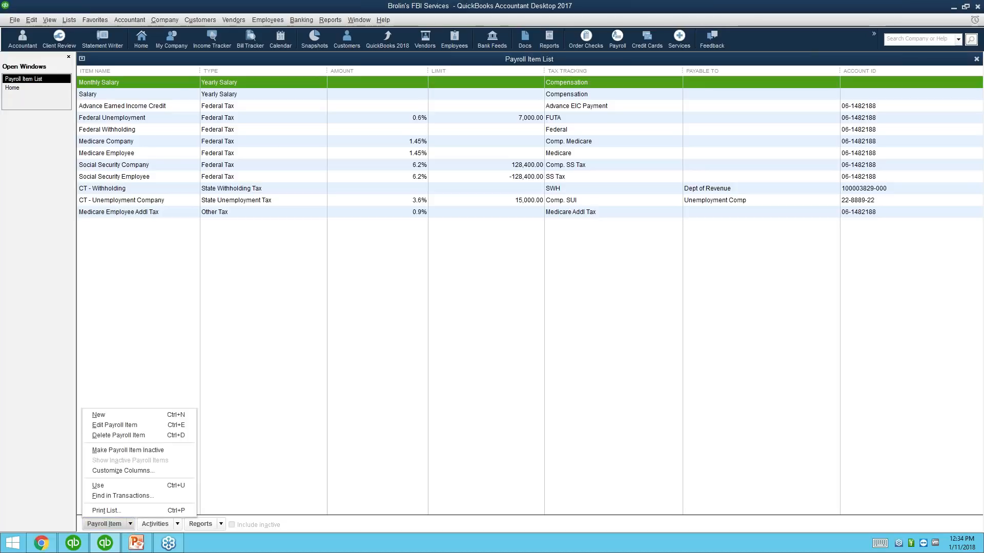
pyautogui.click(134, 415)
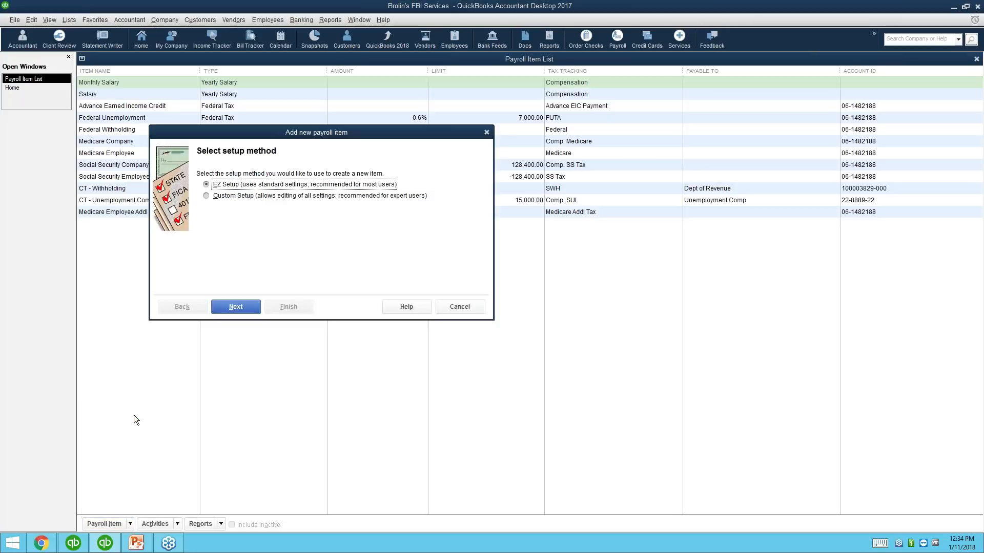
pyautogui.click(223, 196)
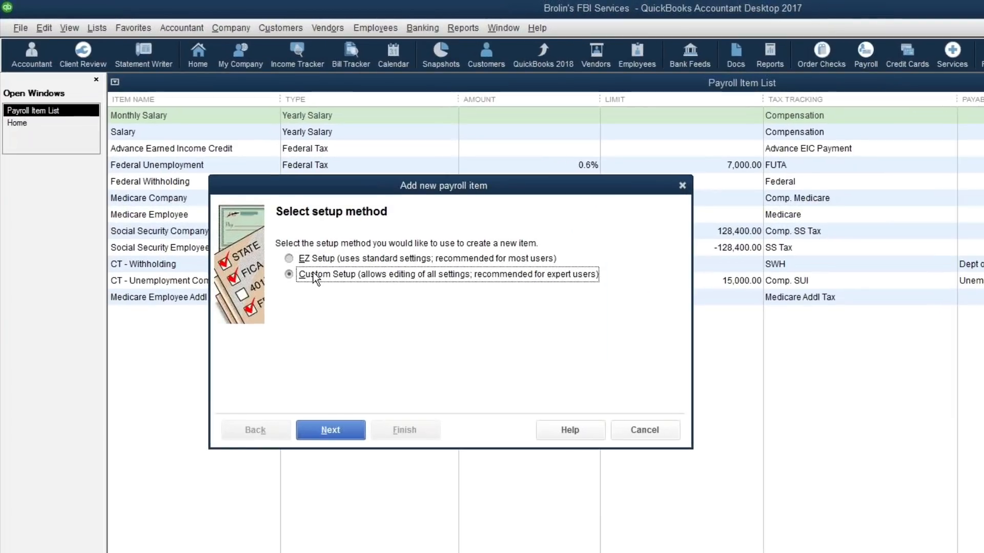
pyautogui.click(334, 429)
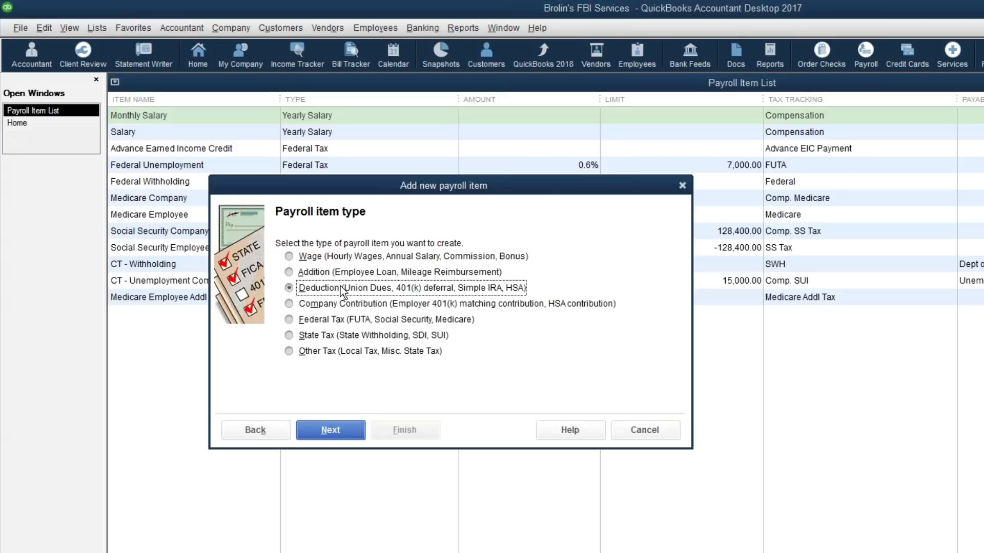
pyautogui.click(355, 430)
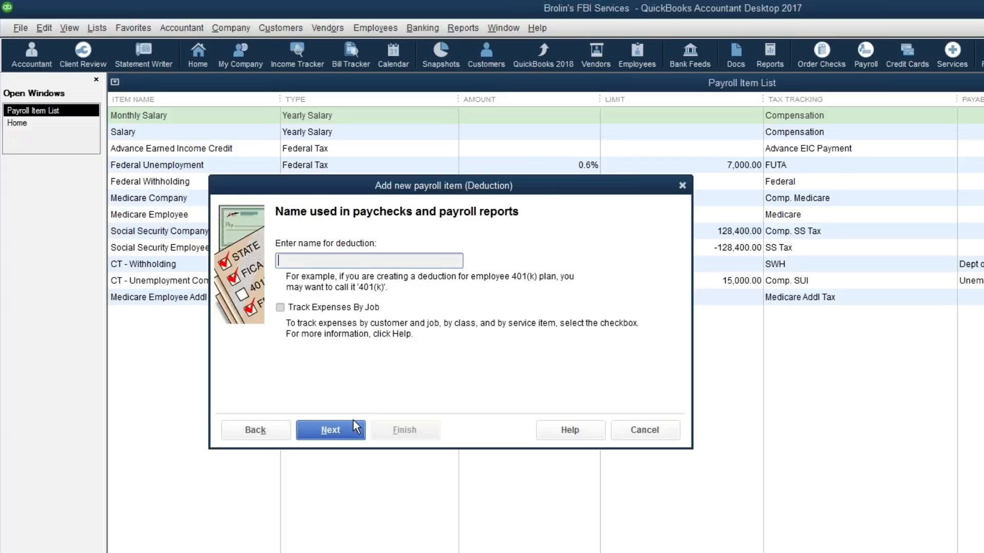
pyautogui.write('Child Support - CT')
# Step: Make State of CT, quick-added as a vendor, the deduction's agency and enter its agency ID number
pyautogui.click(340, 433)
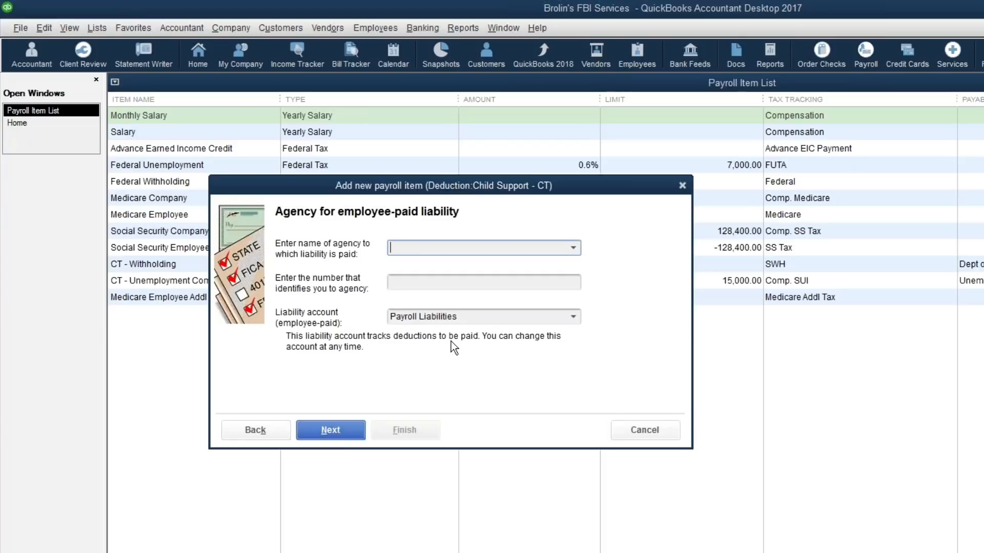
pyautogui.write('State of CT')
pyautogui.press('Tab')
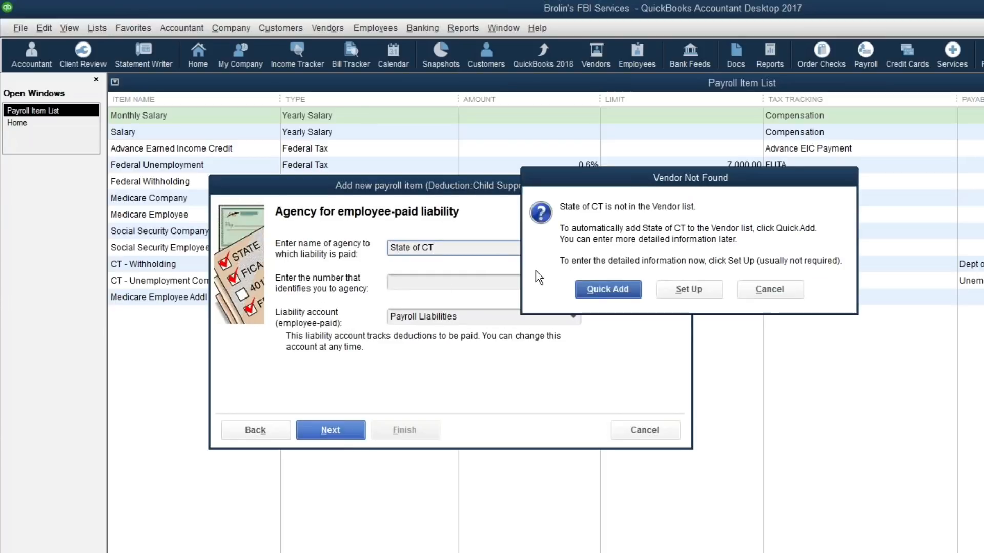
pyautogui.click(597, 292)
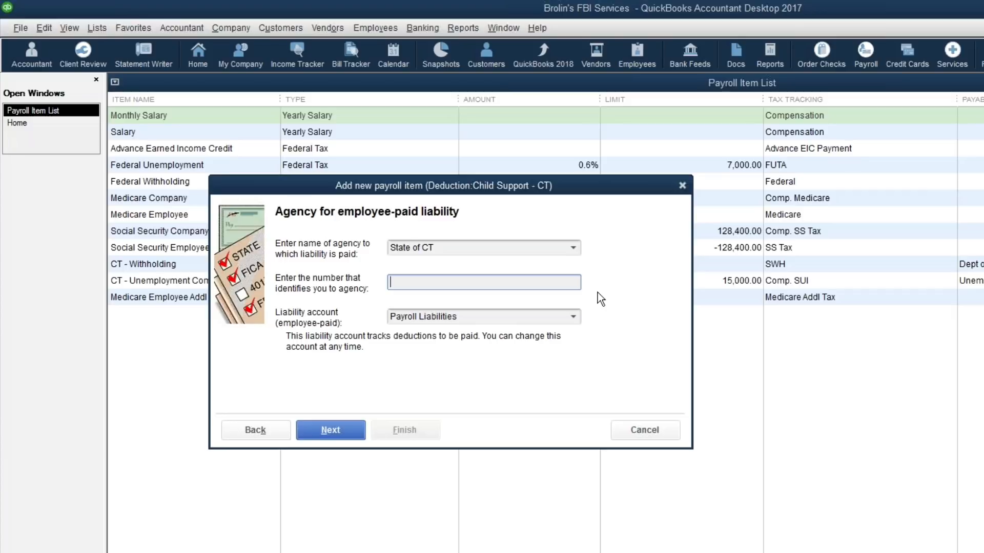
pyautogui.click(573, 320)
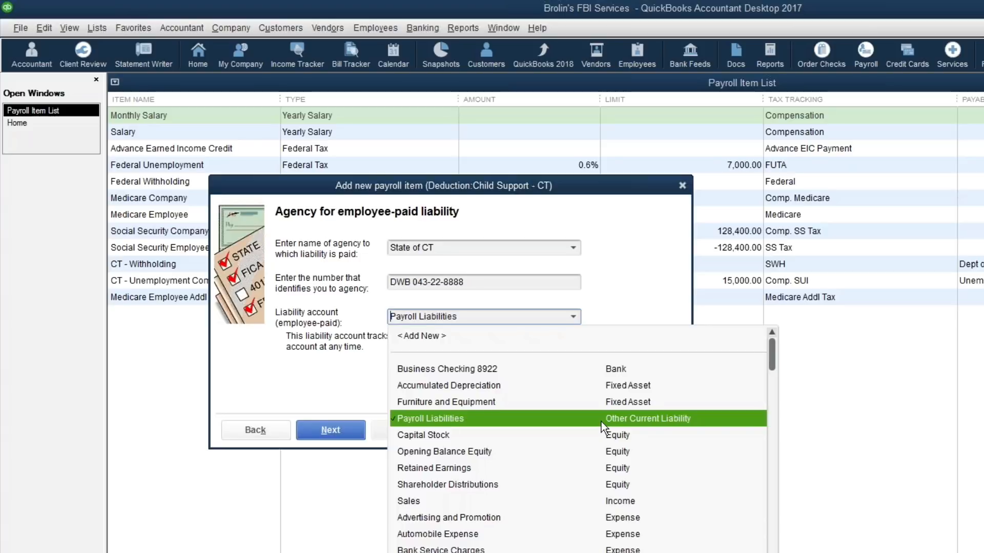
# Step: Create a 'Child Support - CT' liability account as a subaccount of Payroll Liabilities
pyautogui.click(409, 335)
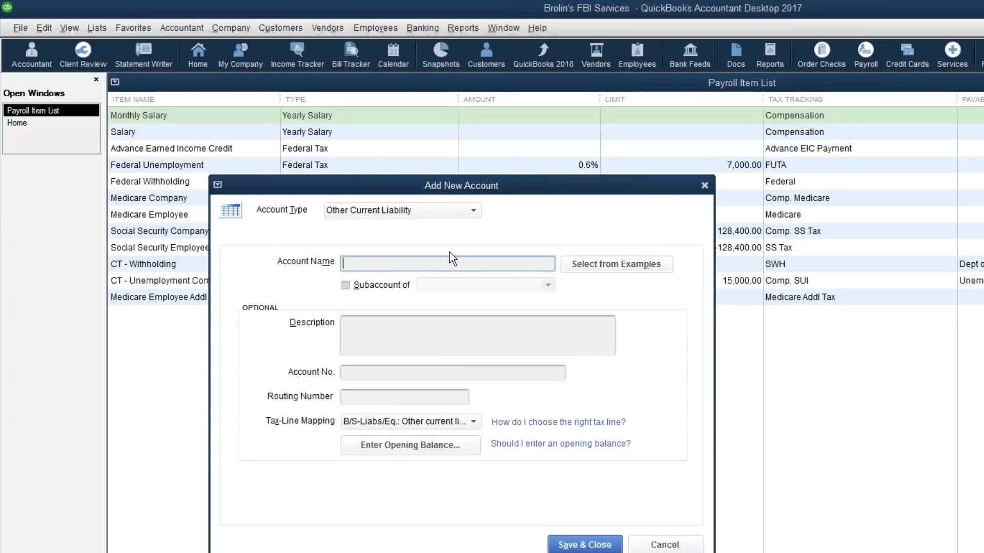
pyautogui.write('Child Support - CT')
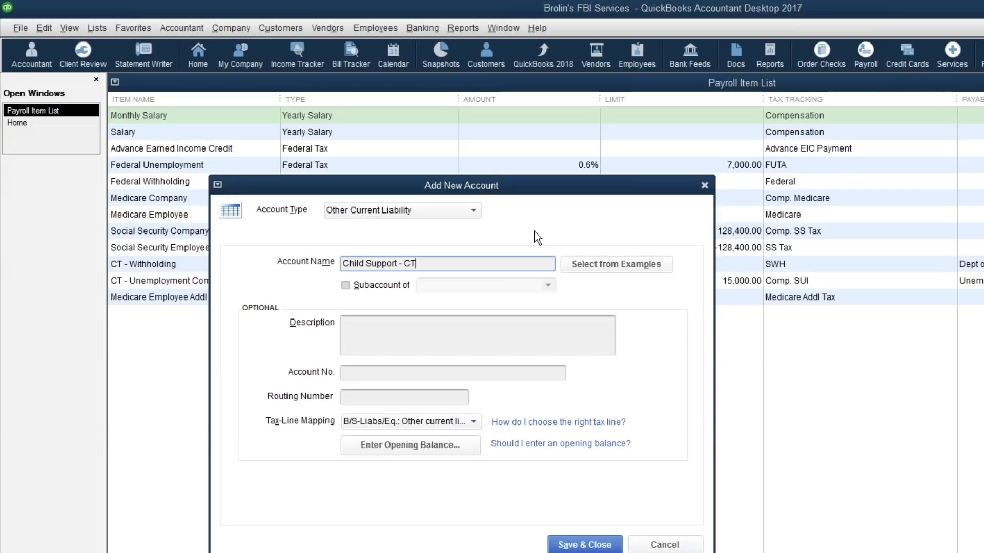
pyautogui.click(401, 287)
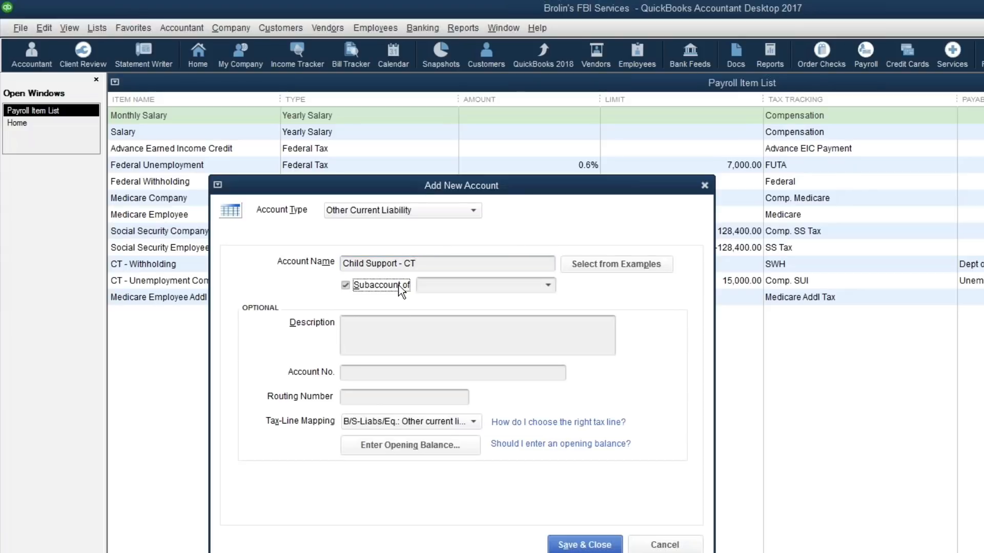
pyautogui.click(546, 291)
pyautogui.click(481, 339)
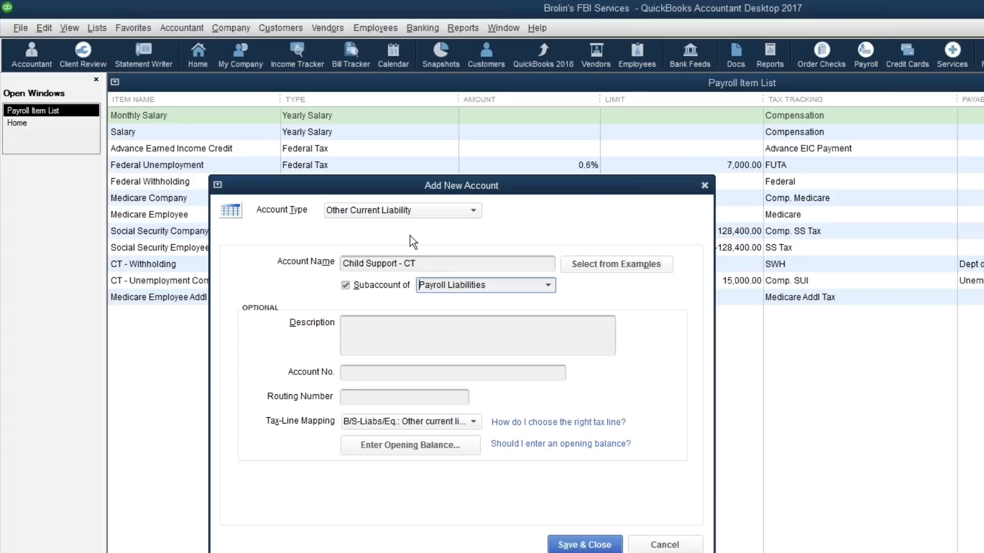
pyautogui.click(585, 544)
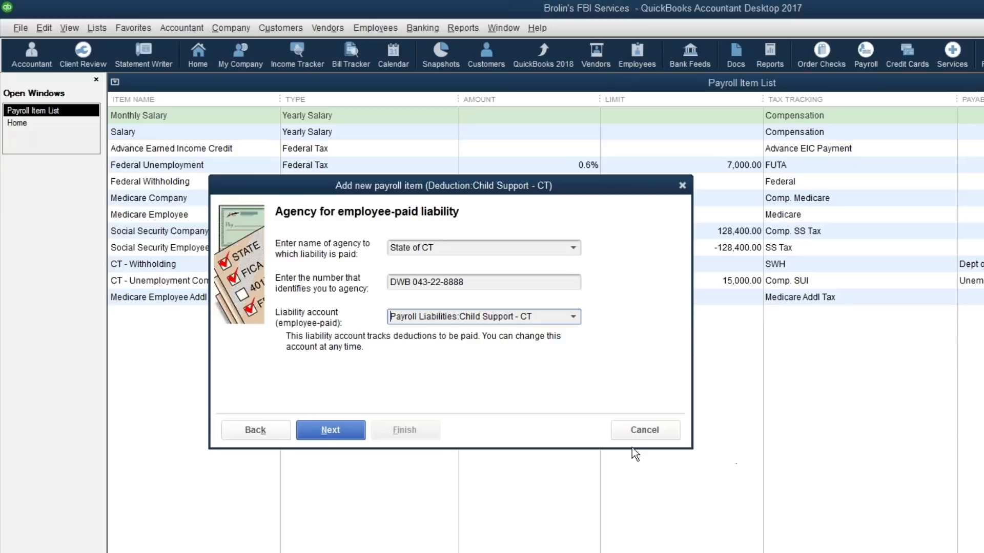
# Step: Finish the deduction with tax tracking None, no quantity basis, calculated on net pay
pyautogui.click(347, 433)
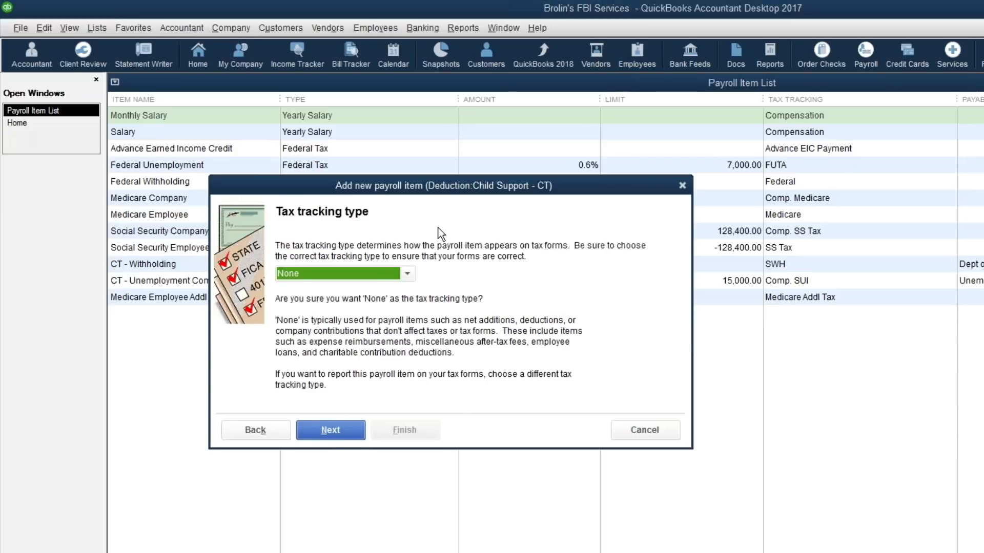
pyautogui.click(340, 429)
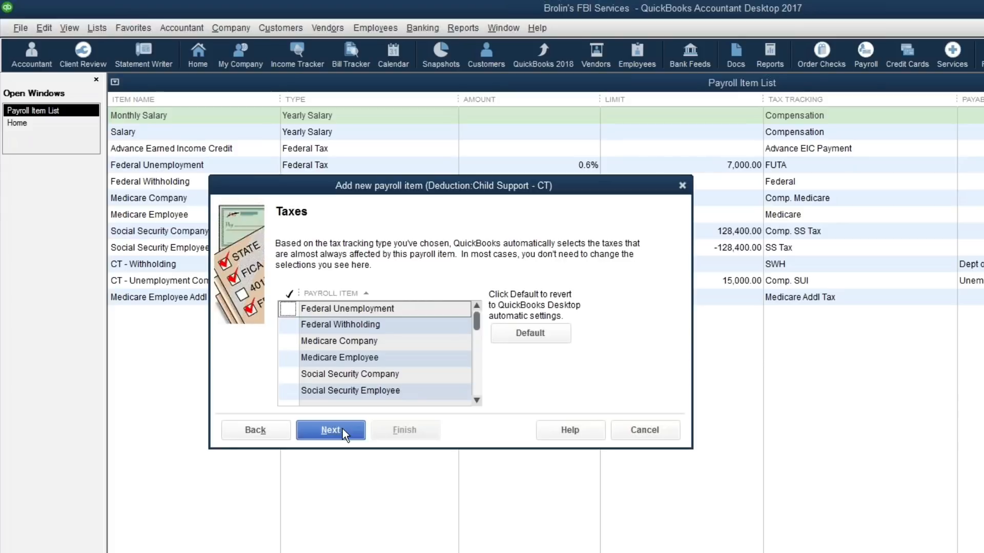
pyautogui.click(342, 429)
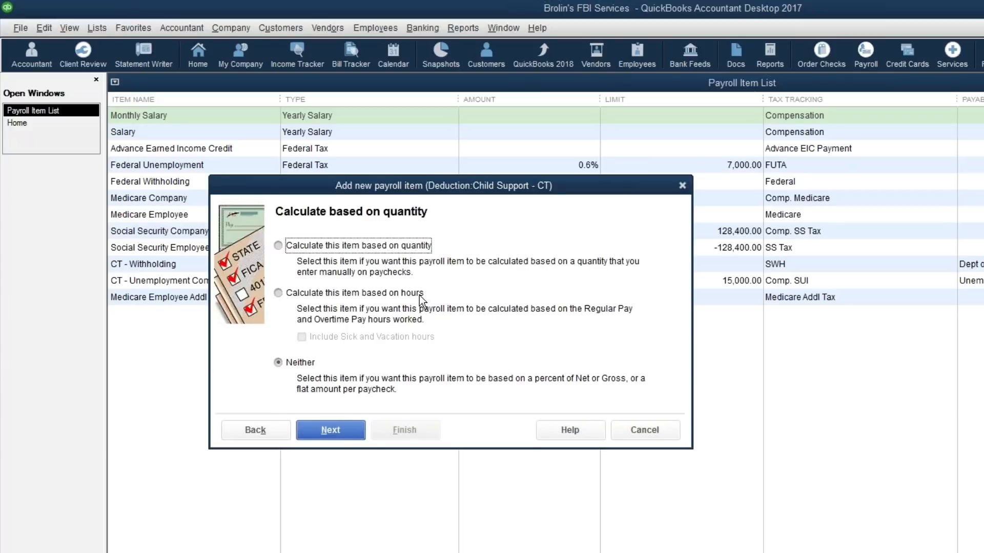
pyautogui.click(340, 428)
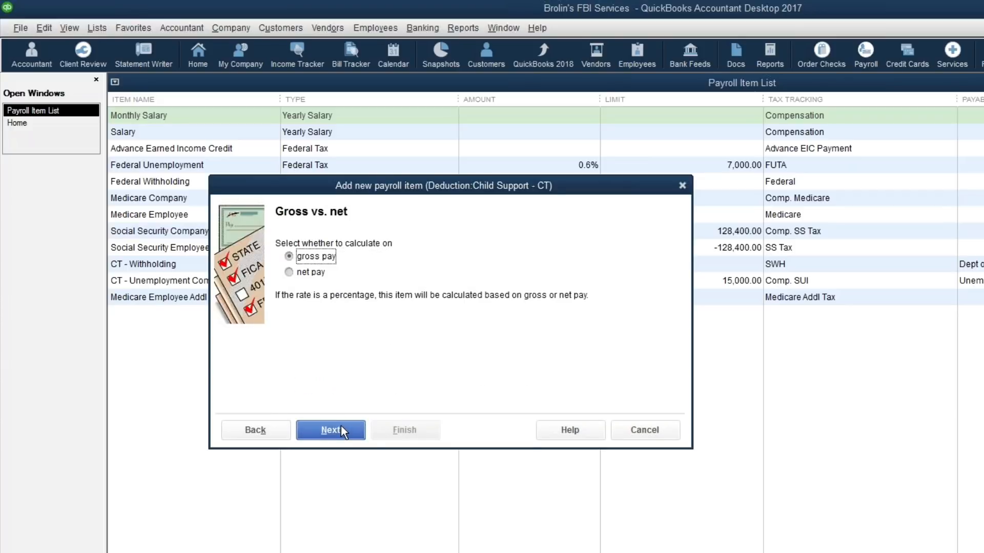
pyautogui.click(307, 273)
pyautogui.click(340, 425)
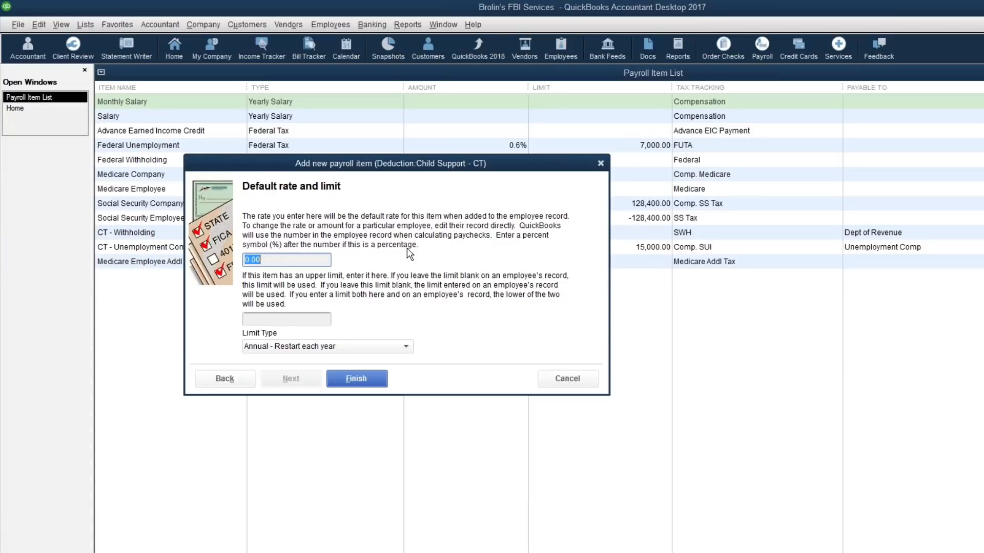
pyautogui.click(362, 379)
# Step: Dismiss the Schedule Payments notice and bring up the Employees list from the Payroll Center
pyautogui.click(606, 245)
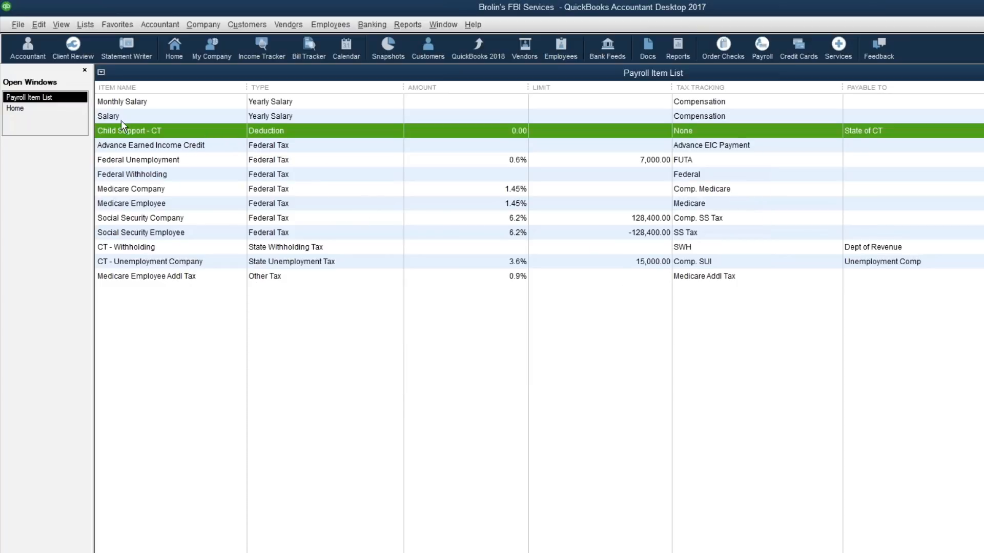
pyautogui.click(29, 109)
pyautogui.click(207, 493)
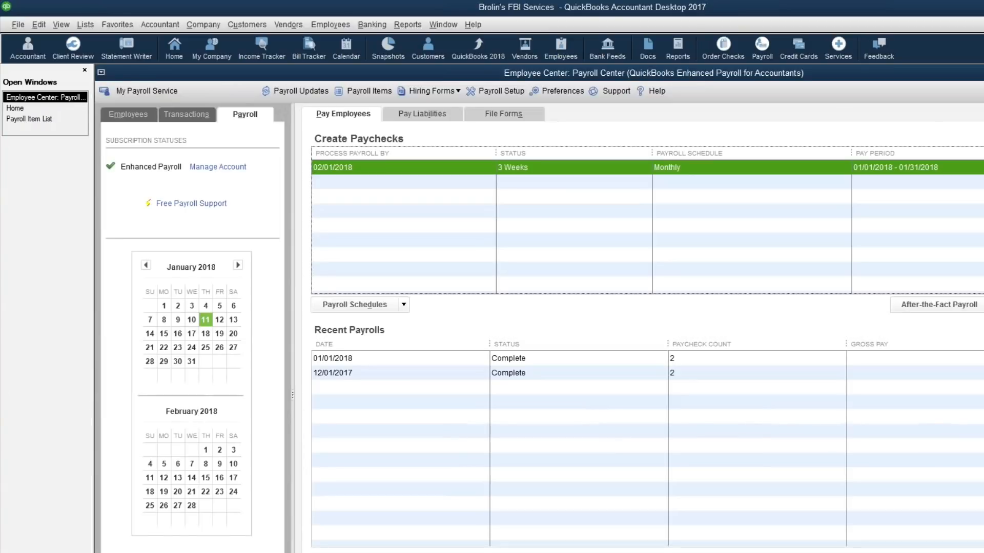
pyautogui.click(134, 121)
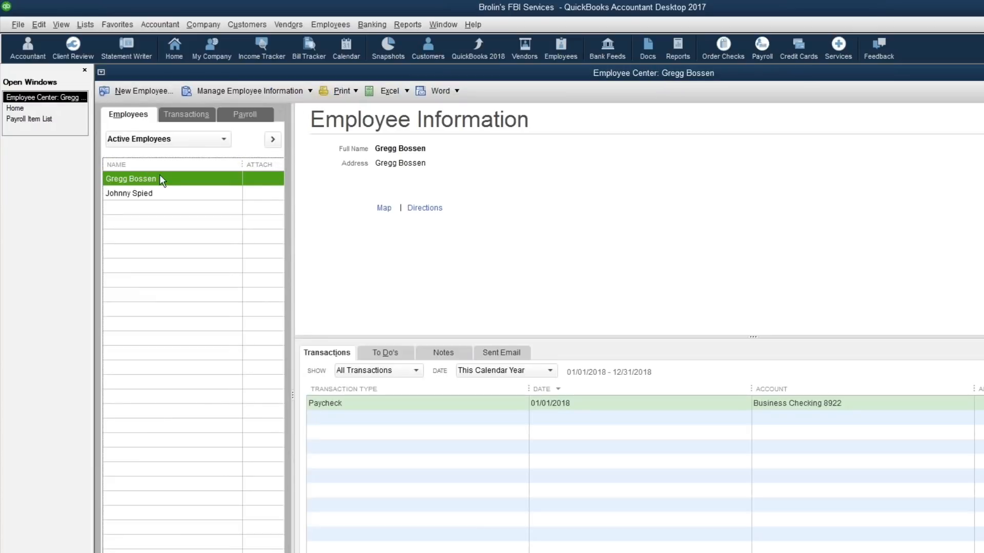
# Step: Add a Child Support - CT deduction with its amount to the employee's Payroll Info and save
pyautogui.doubleClick(238, 181)
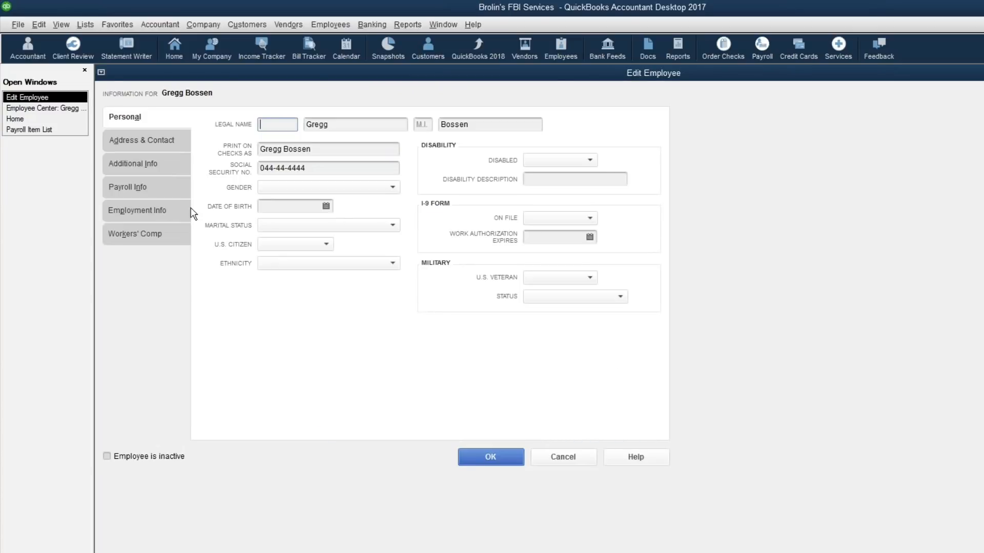
pyautogui.click(141, 187)
pyautogui.click(483, 225)
pyautogui.click(500, 225)
pyautogui.click(483, 270)
pyautogui.click(544, 226)
pyautogui.write('150.00')
pyautogui.press('BackSpace')
pyautogui.press('BackSpace')
pyautogui.press('BackSpace')
pyautogui.press('BackSpace')
pyautogui.press('BackSpace')
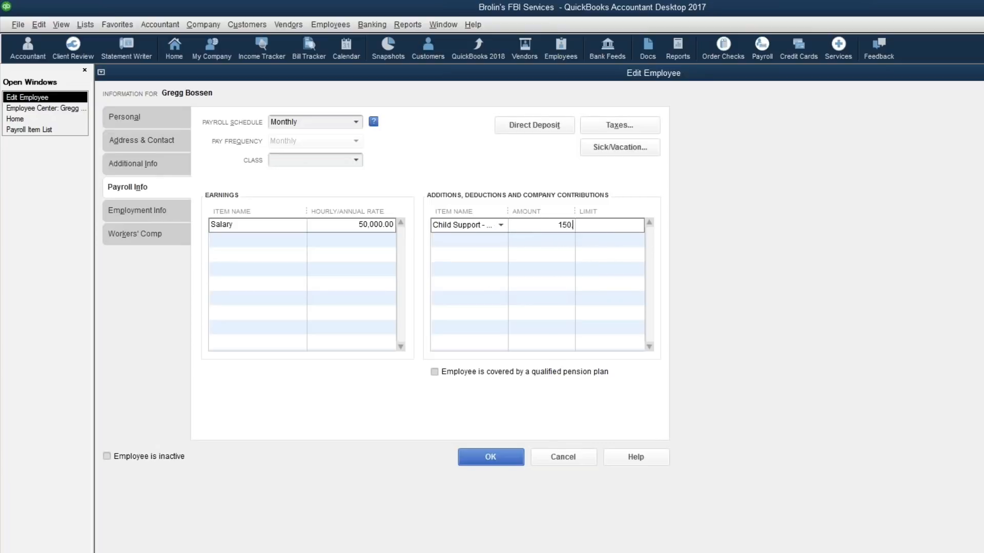
pyautogui.write('-10000')
pyautogui.press('Tab')
pyautogui.click(496, 457)
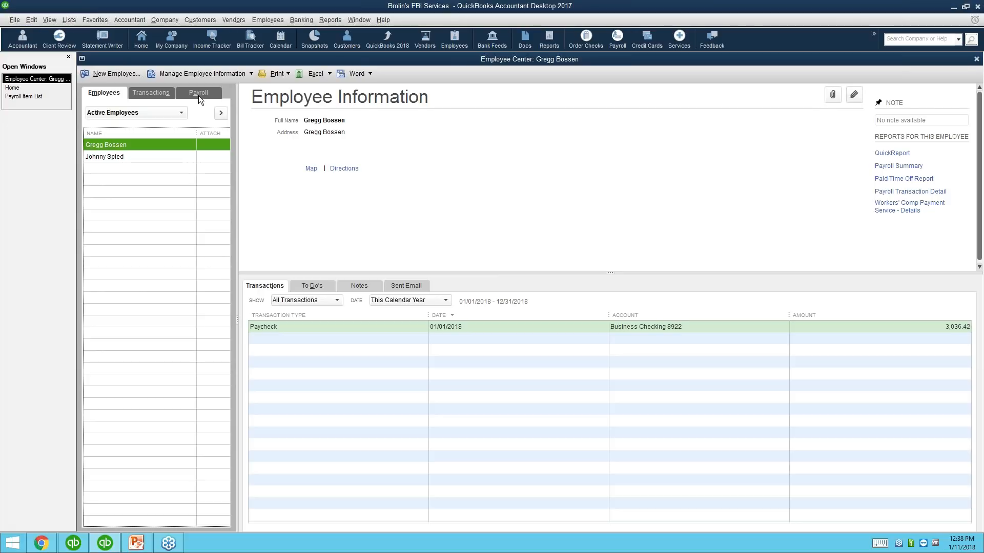
# Step: Open the Payroll Center's Pay Liabilities page to check taxes due and payment history
pyautogui.click(198, 94)
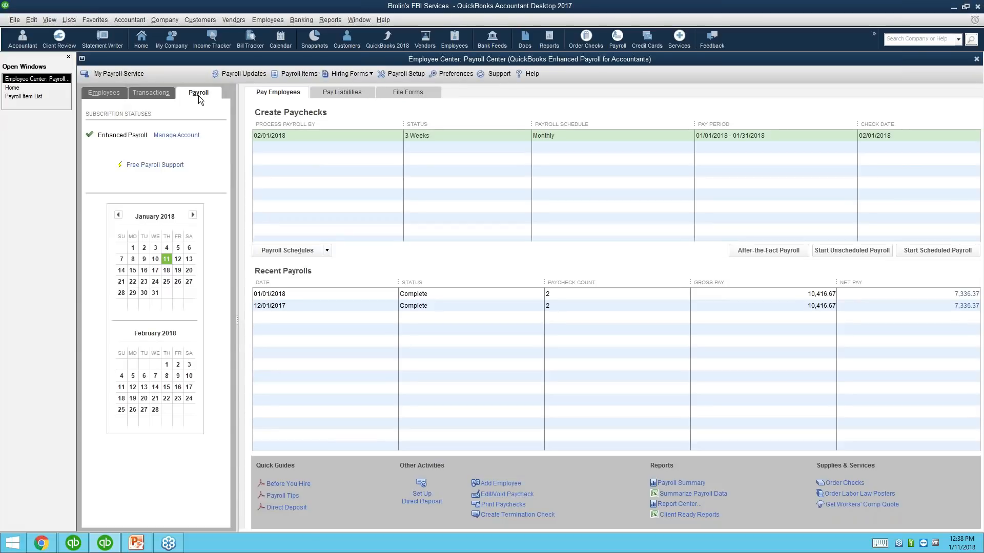
pyautogui.click(338, 94)
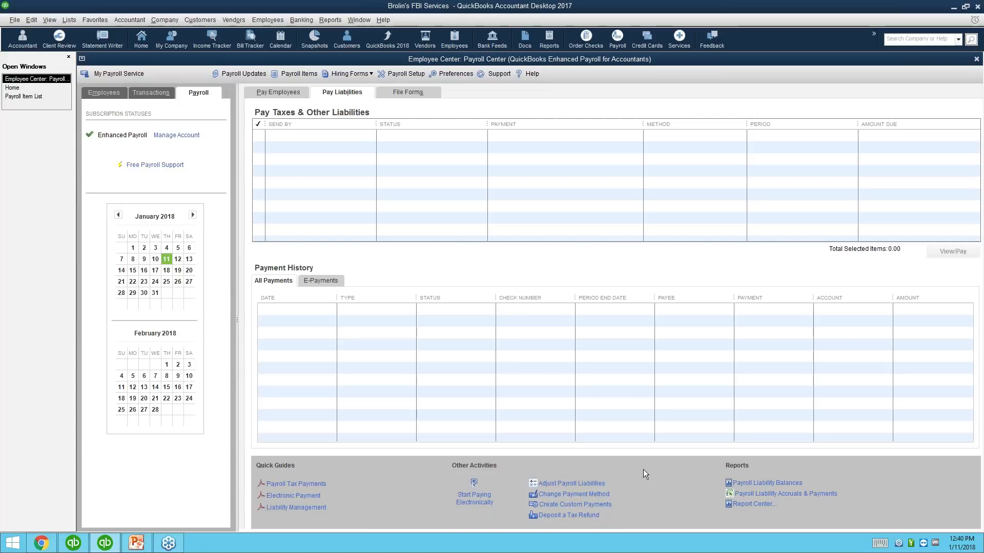
# Step: Launch Payroll Setup and continue past Tax Payments to the Federal 940 payment schedule
pyautogui.click(592, 483)
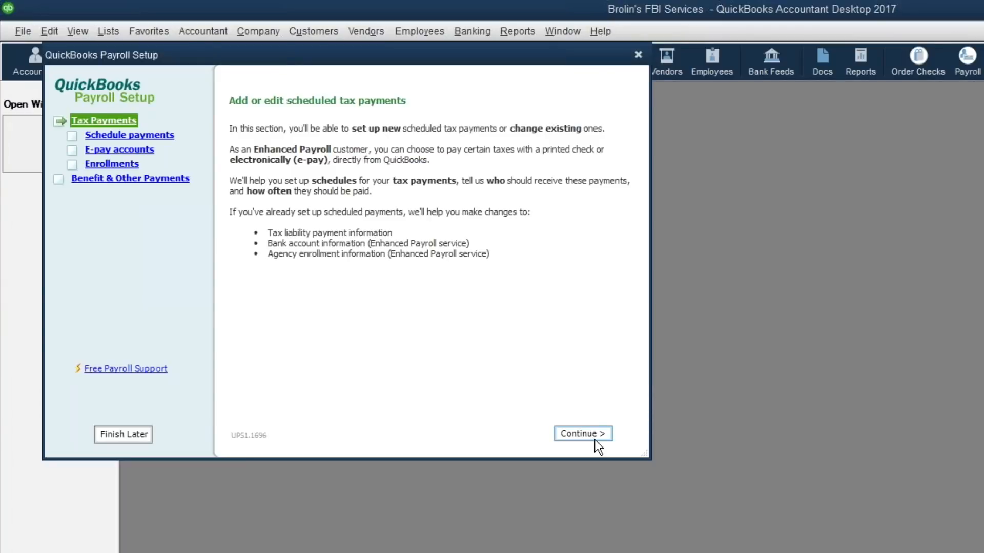
pyautogui.click(590, 436)
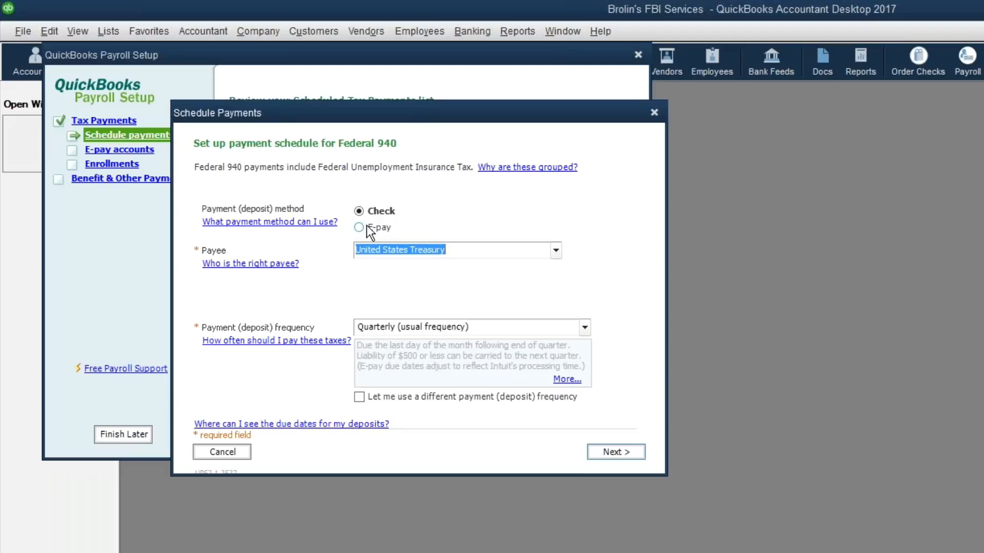
# Step: Switch Federal 940 payments to E-pay with Quarterly frequency, then advance to Federal 941/944/943
pyautogui.click(360, 228)
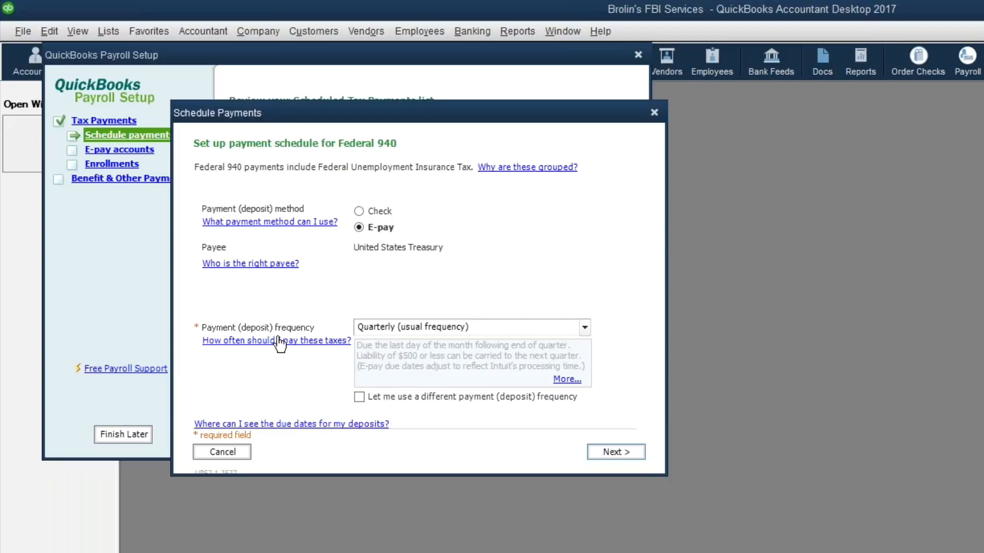
pyautogui.click(584, 327)
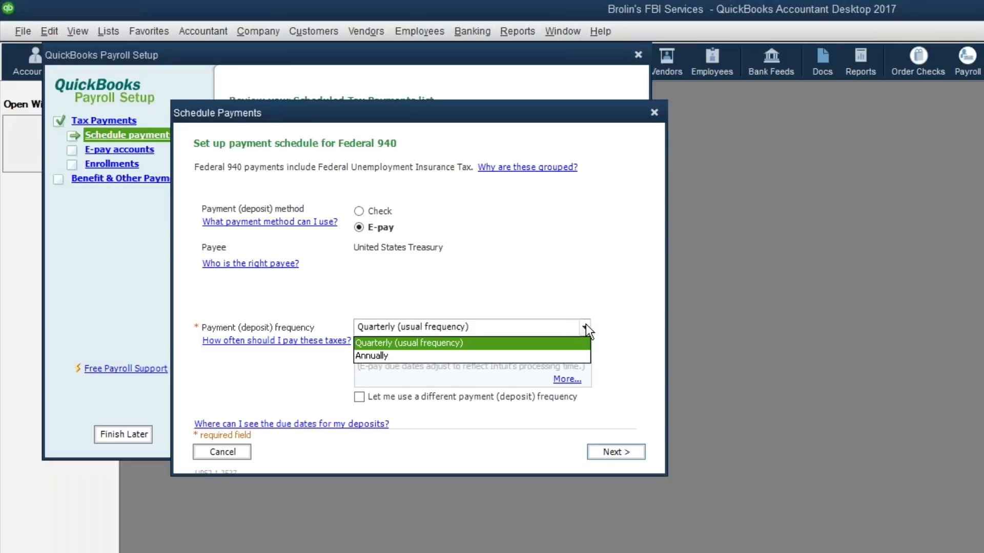
pyautogui.click(457, 343)
pyautogui.click(395, 327)
pyautogui.click(395, 327)
pyautogui.click(398, 329)
pyautogui.click(519, 265)
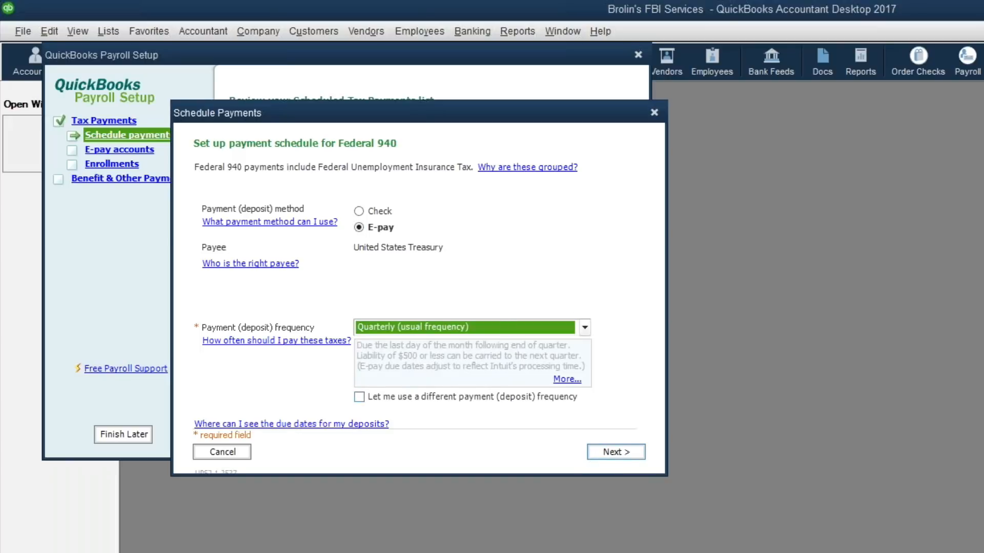
pyautogui.click(605, 453)
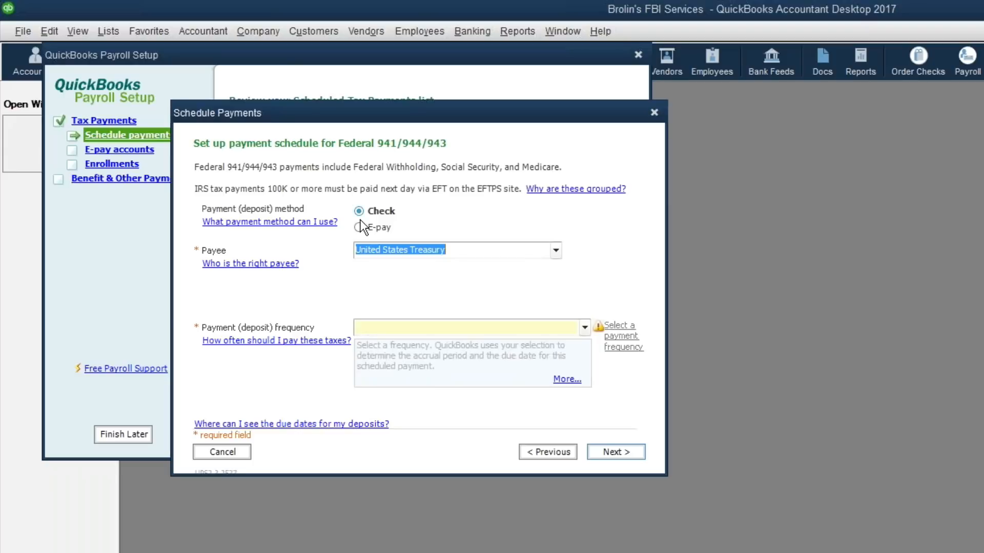
# Step: Set Federal 941/944/943 to E-pay with a Quarterly deposit frequency
pyautogui.click(413, 227)
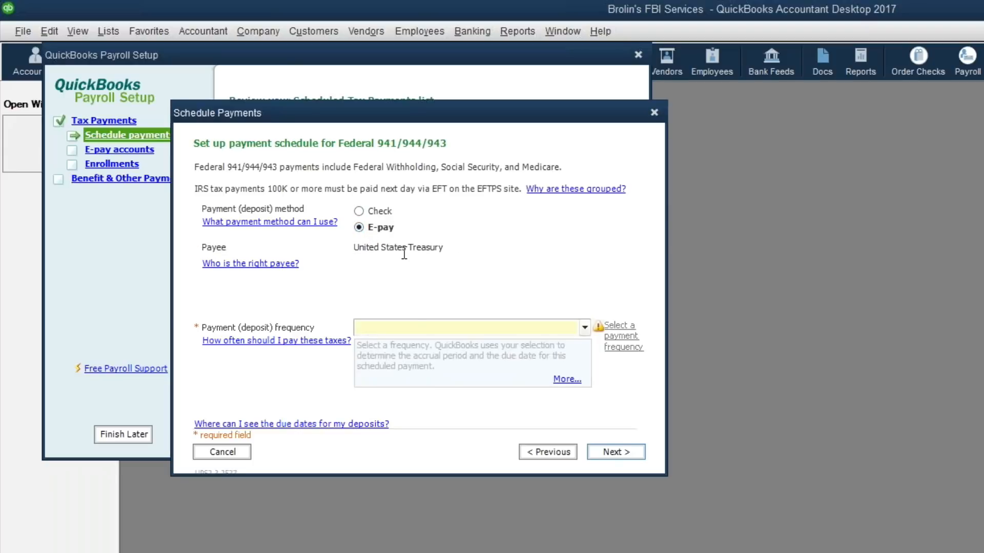
pyautogui.click(405, 326)
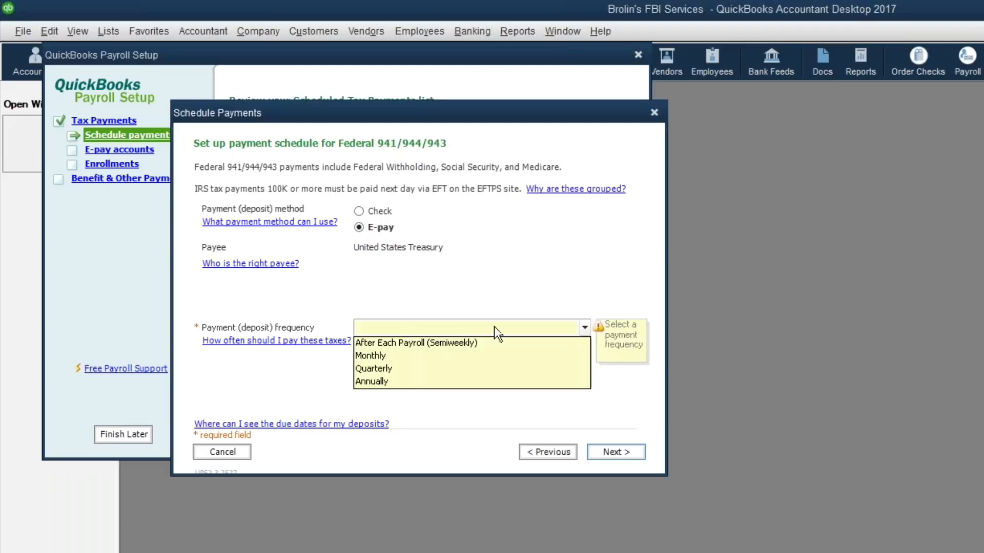
pyautogui.click(401, 370)
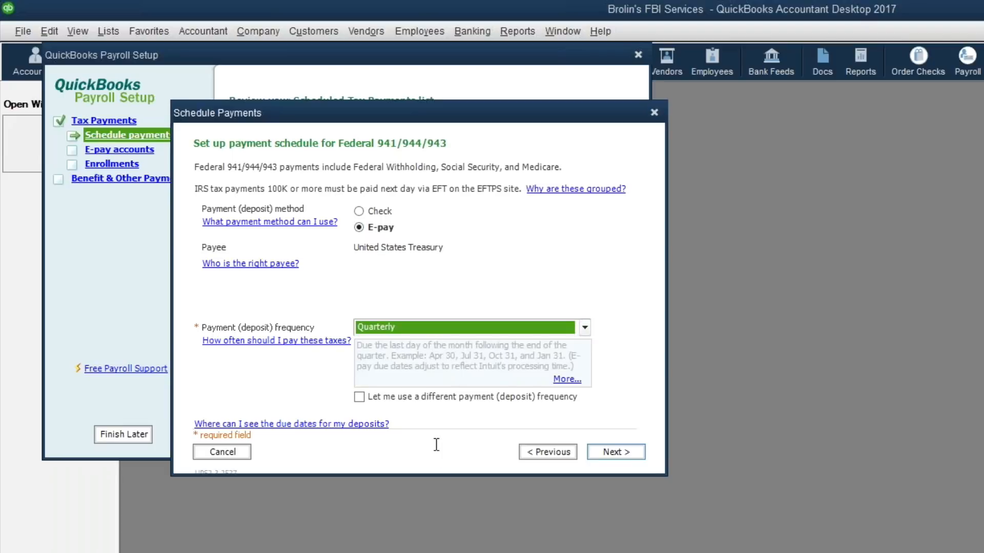
pyautogui.click(453, 327)
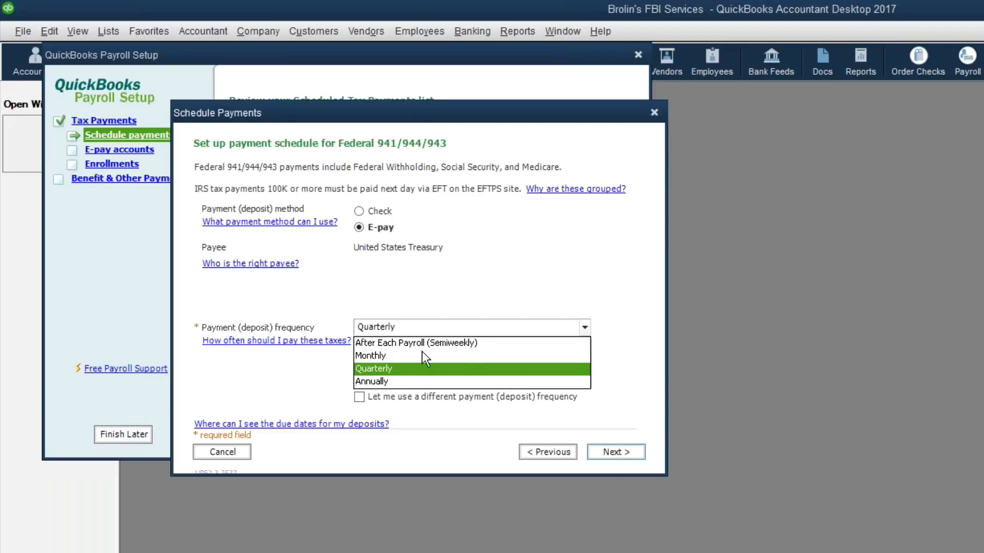
pyautogui.click(420, 368)
# Step: Save the Federal 941/944/943 schedule and advance to the CT Unemployment Insurance page
pyautogui.click(617, 451)
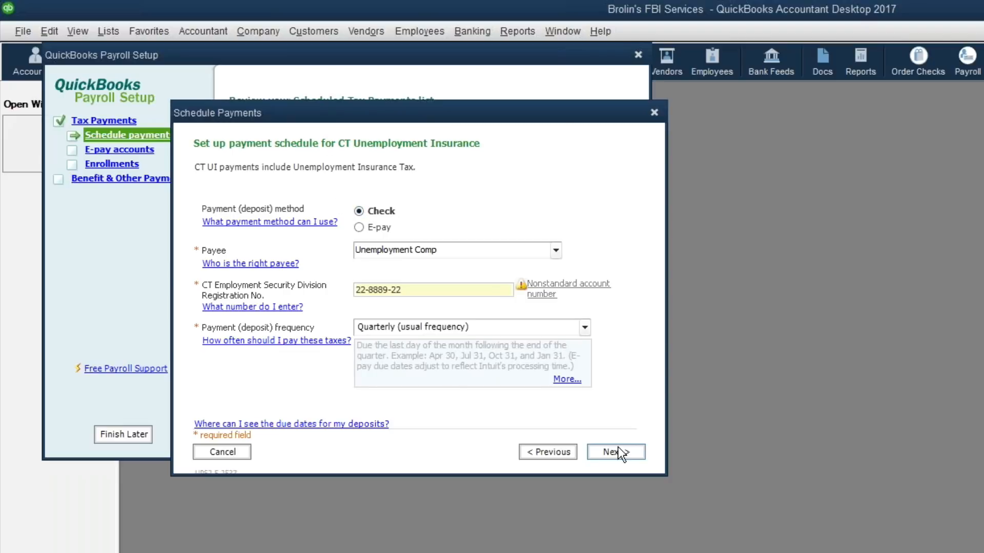
# Step: Accept the CT Unemployment Insurance quarterly check schedule and advance to CT Withholding
pyautogui.press('Return')
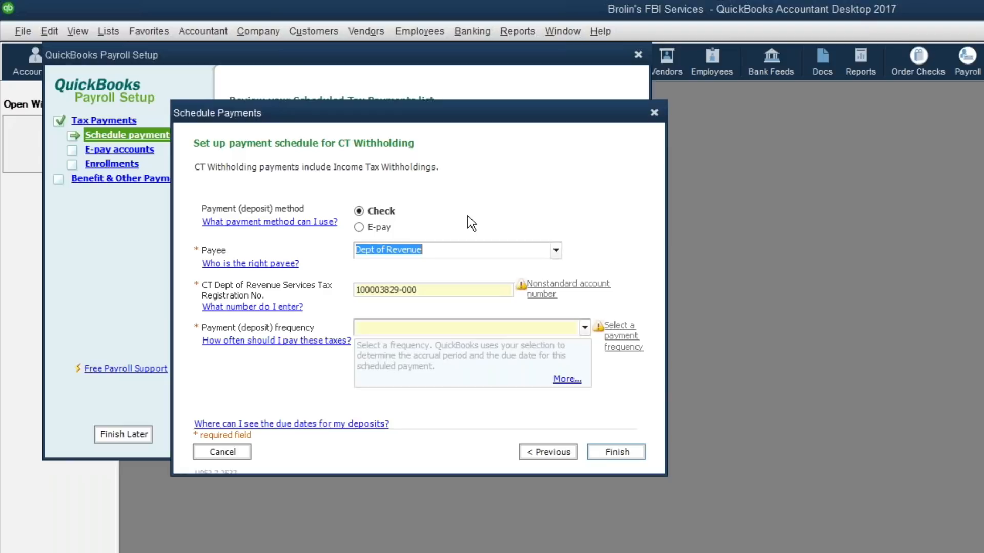
# Step: Finish the scheduled tax payments review and proceed to the e-pay bank account setup
pyautogui.press('Return')
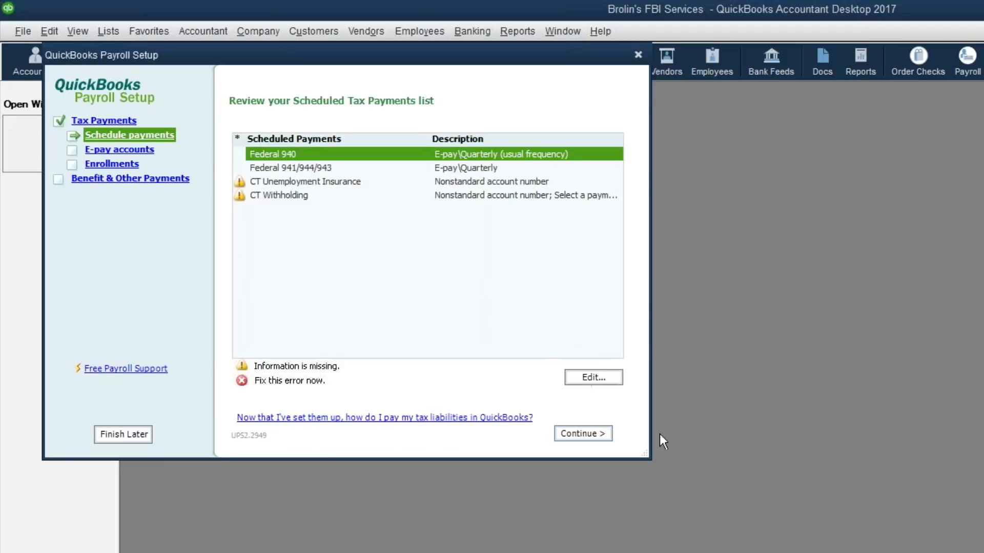
pyautogui.click(603, 434)
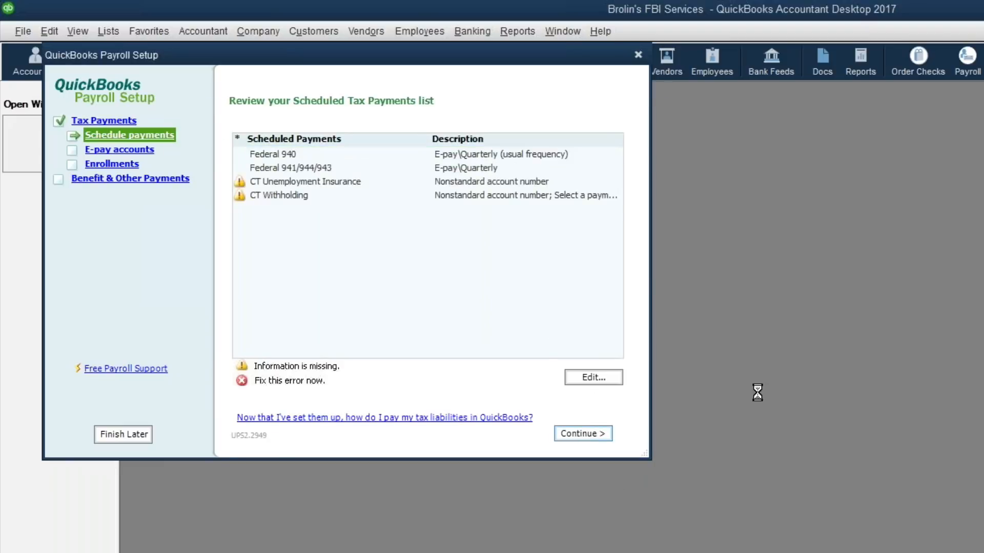
pyautogui.click(576, 432)
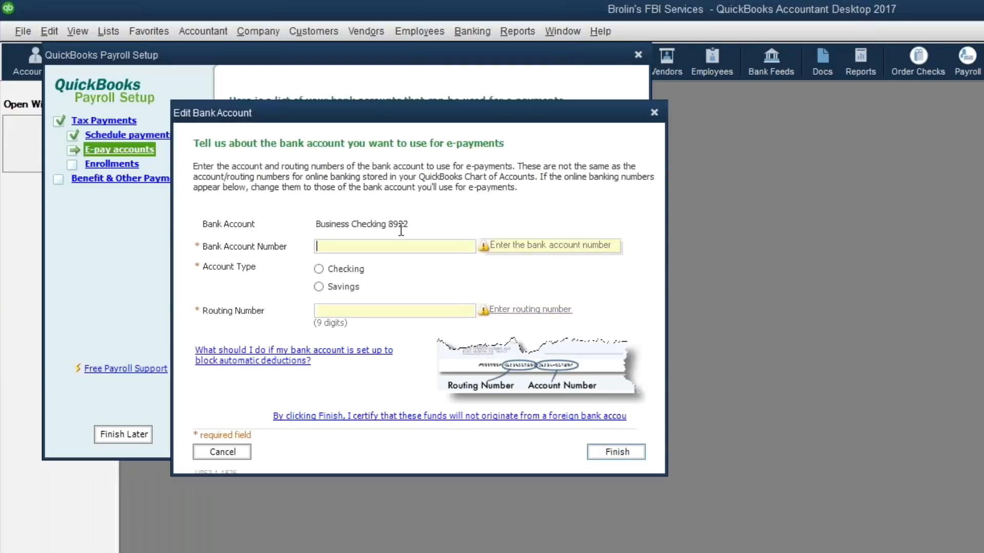
pyautogui.click(320, 247)
pyautogui.press('BackSpace')
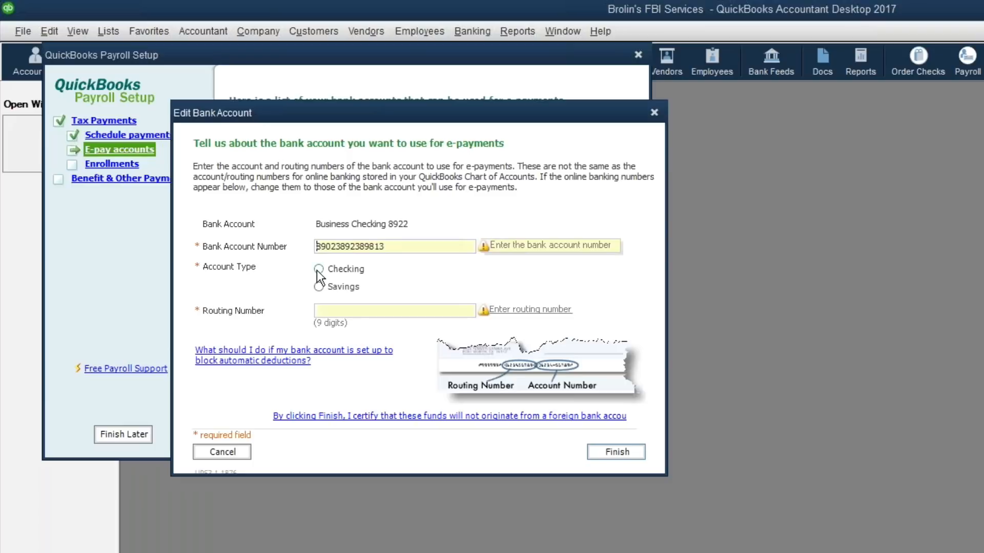
pyautogui.click(319, 269)
pyautogui.click(346, 317)
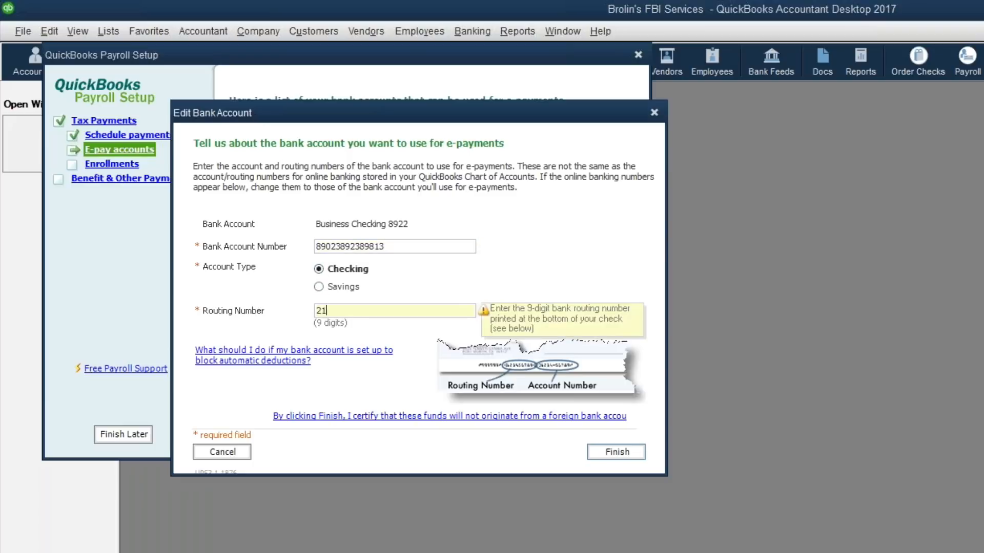
pyautogui.click(607, 453)
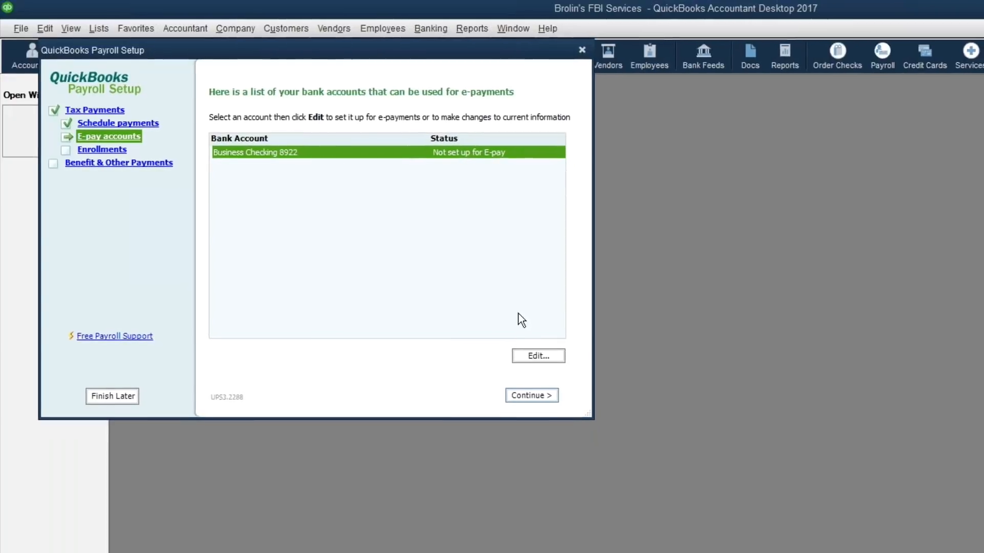
# Step: Read the EFTPS enrollment instructions full screen, close them, and continue to Benefit & Other Payments
pyautogui.click(514, 383)
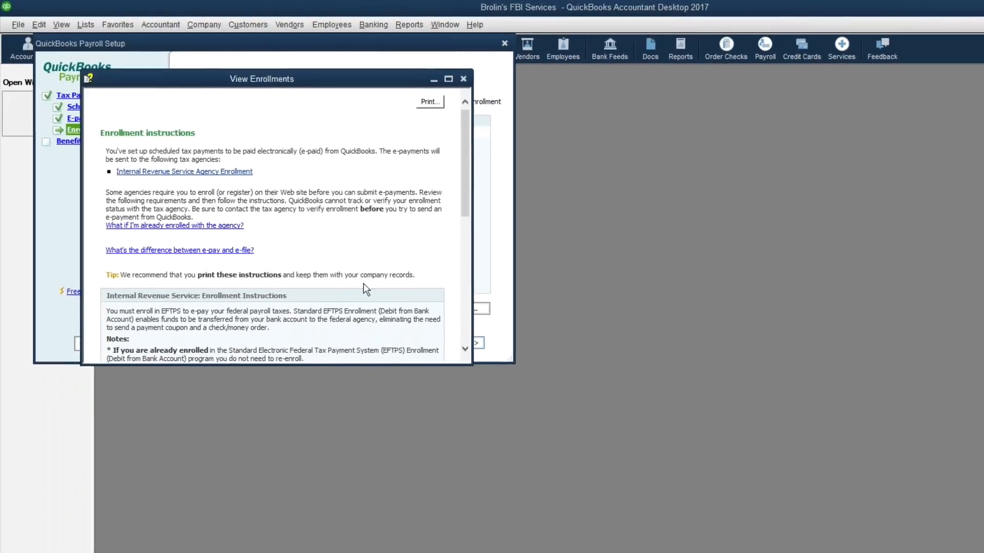
pyautogui.click(432, 77)
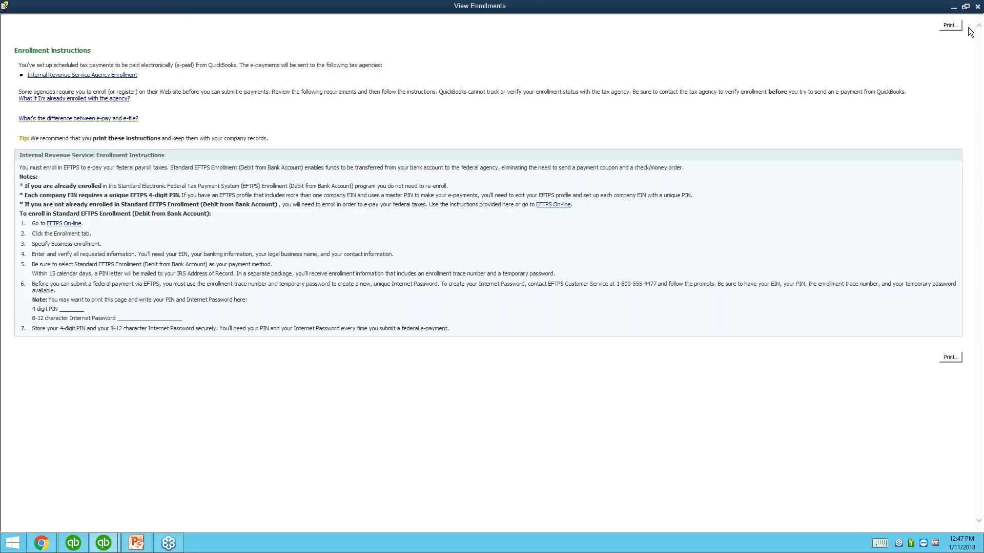
pyautogui.click(977, 7)
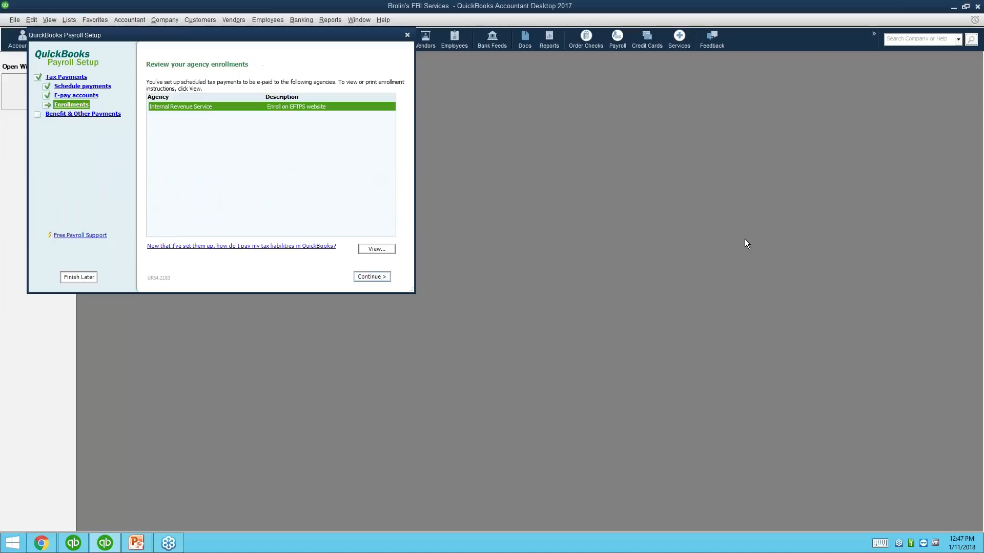
pyautogui.click(380, 278)
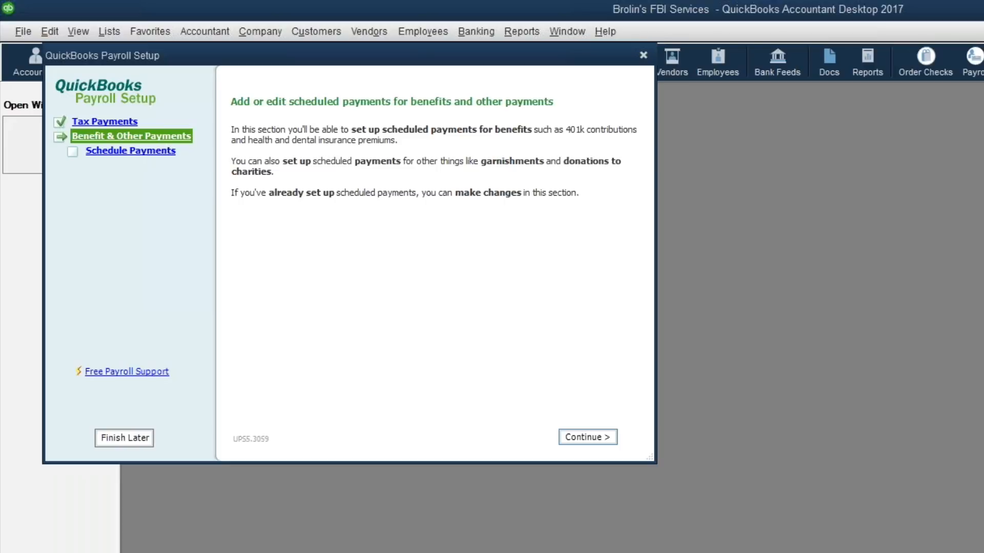
# Step: Edit the Child Support - CT schedule to weekly on Monday, then finish Payroll Setup
pyautogui.click(588, 437)
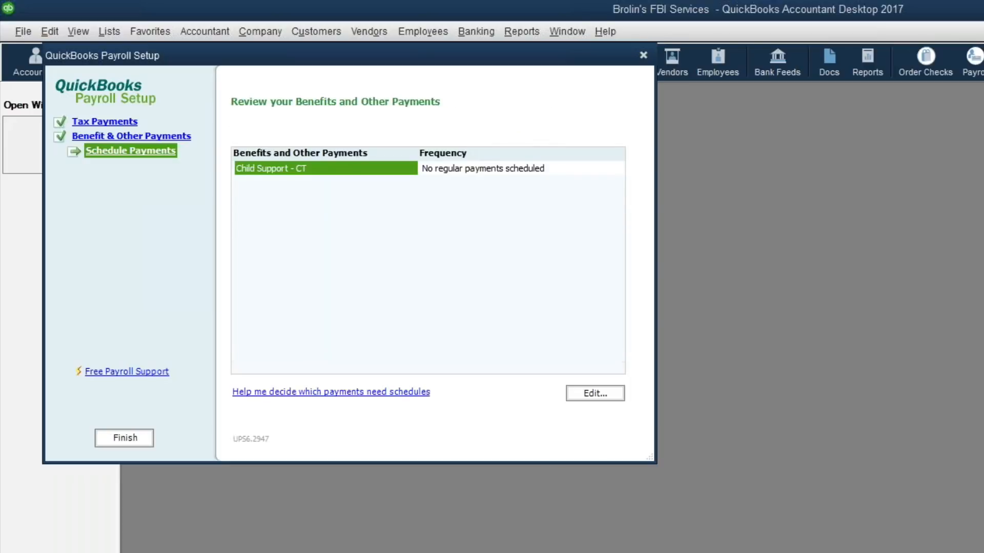
pyautogui.click(469, 167)
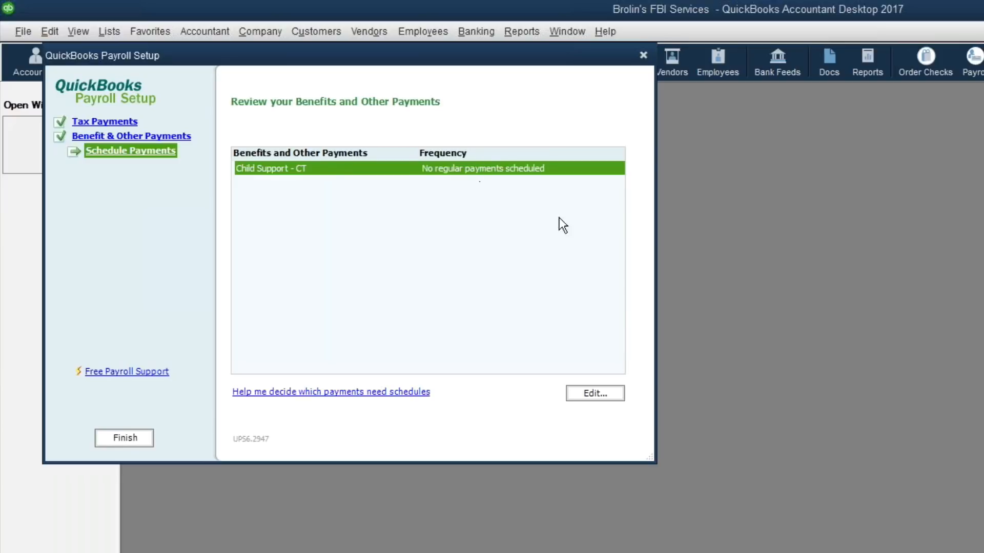
pyautogui.click(595, 394)
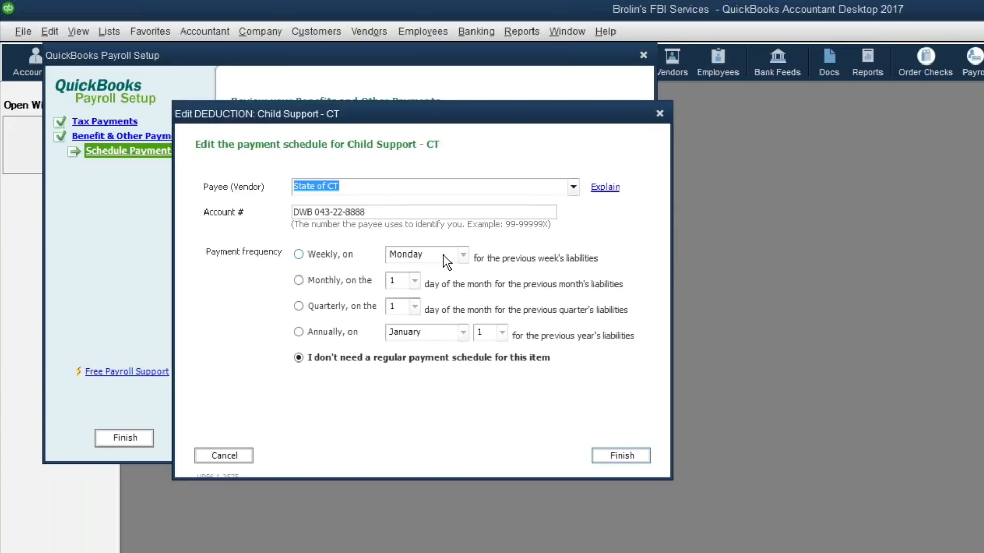
pyautogui.click(345, 257)
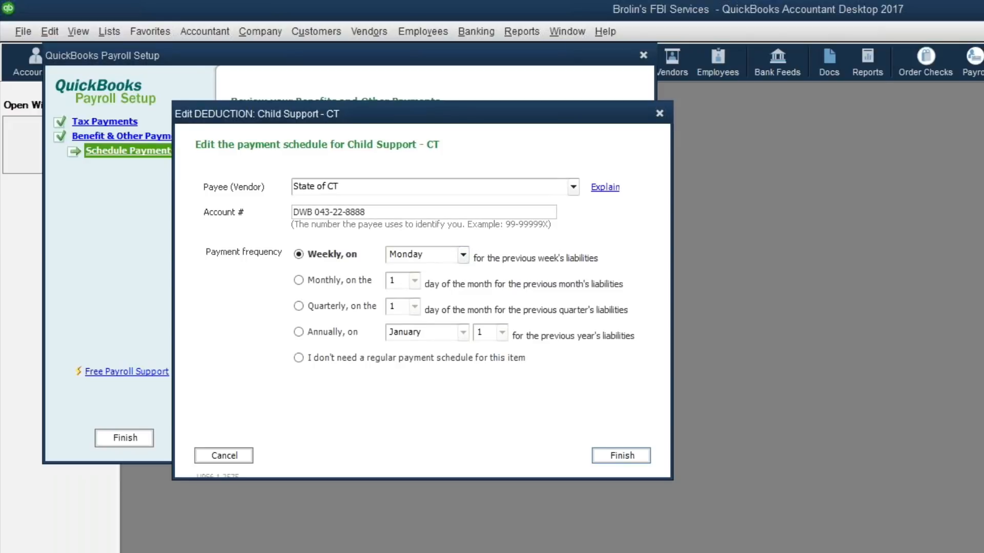
pyautogui.click(624, 456)
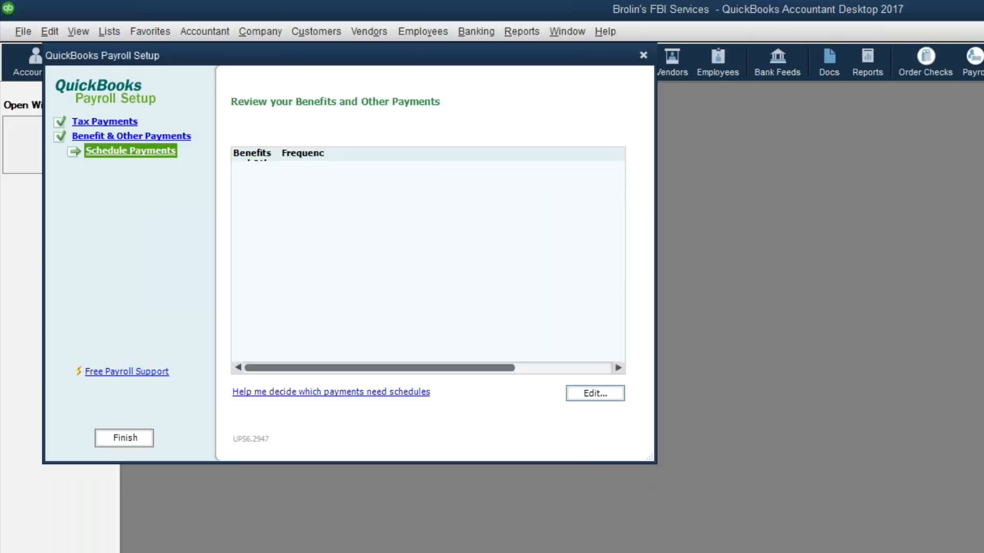
pyautogui.click(110, 440)
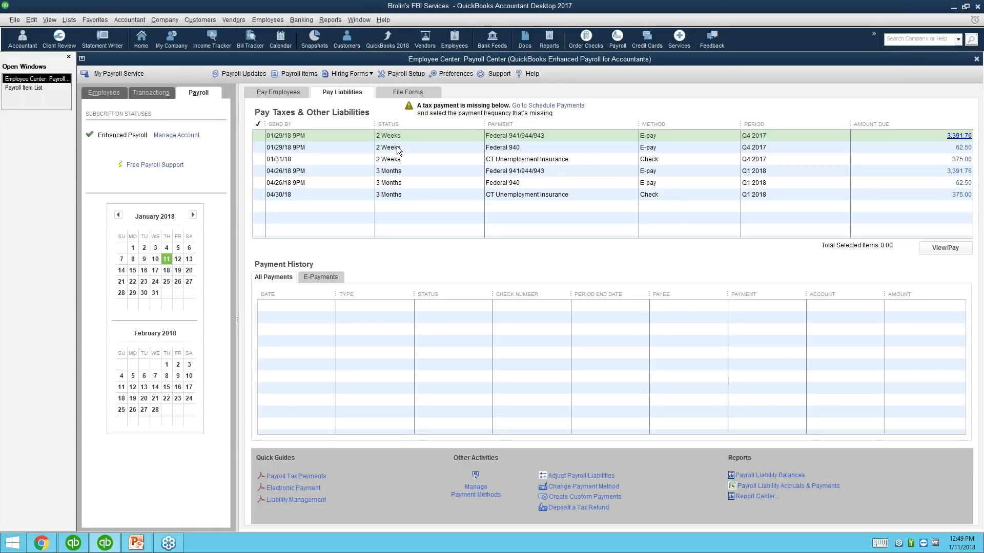
# Step: Tick the Federal 940, Federal 941/944/943 and CT Unemployment Q4 2017 liabilities, totaling 3,829.26
pyautogui.click(754, 148)
pyautogui.click(754, 137)
pyautogui.click(754, 158)
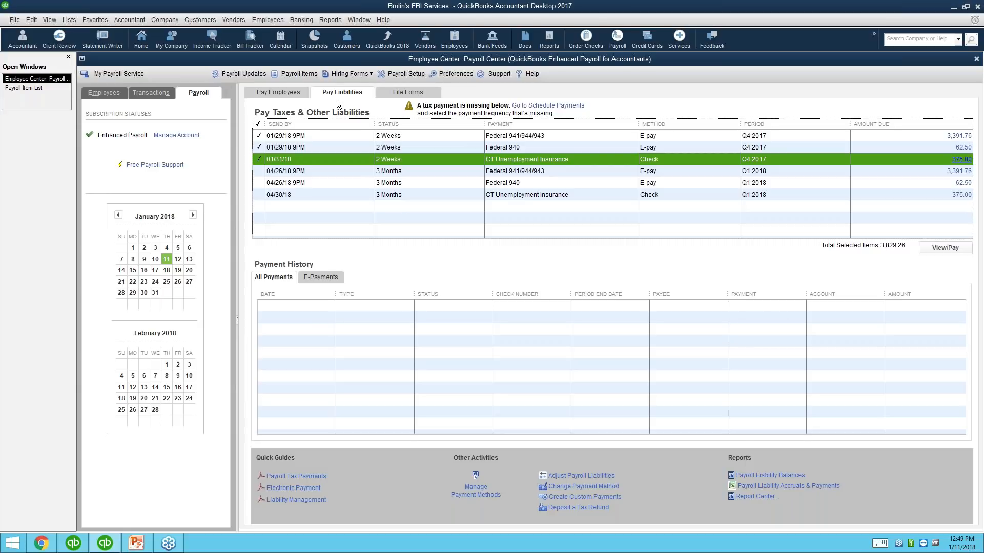
# Step: Show the File Forms list with quarterly 941, annual 940 and W-2 forms
pyautogui.click(394, 93)
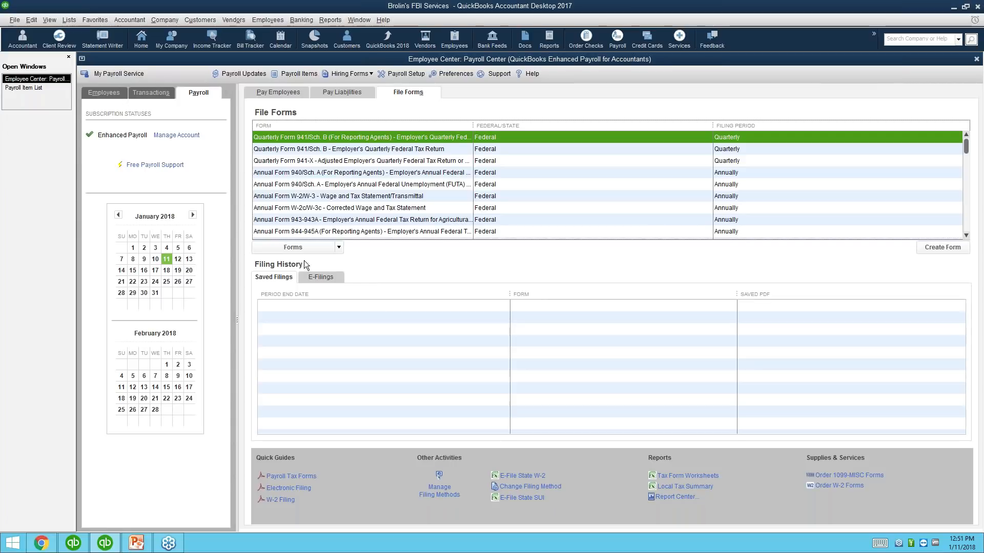
# Step: Show the empty E-Filings history and close the SmartVault Application Error dialog
pyautogui.click(327, 277)
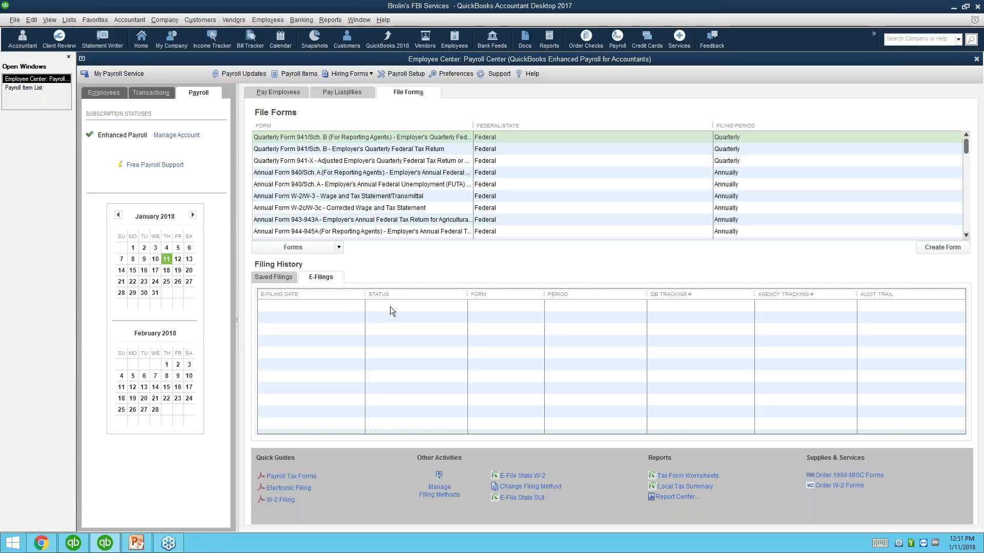
pyautogui.click(562, 340)
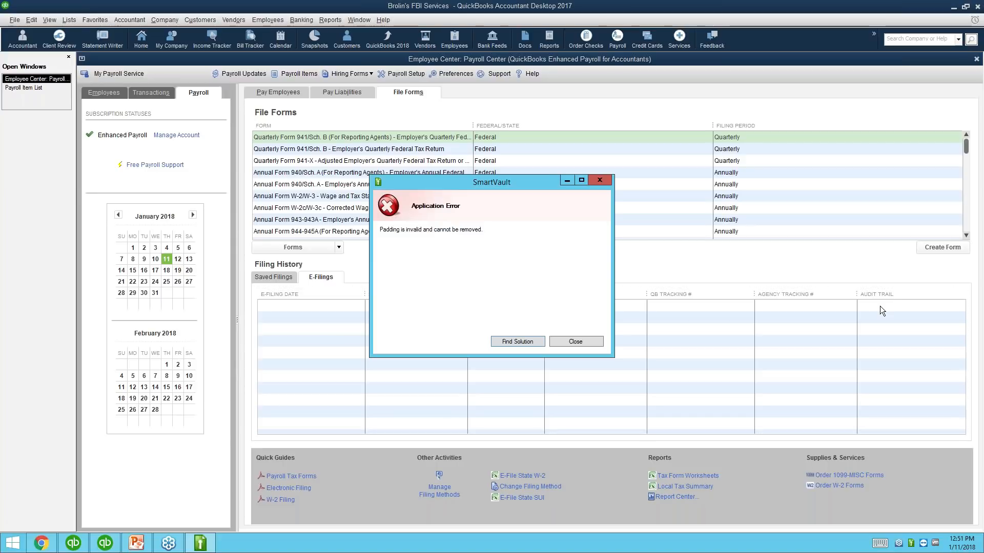
pyautogui.click(570, 338)
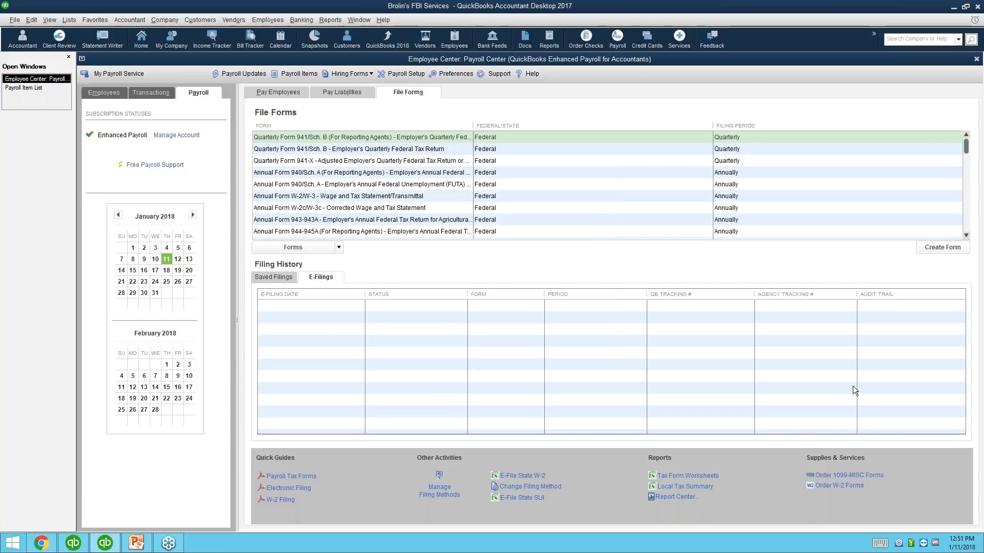